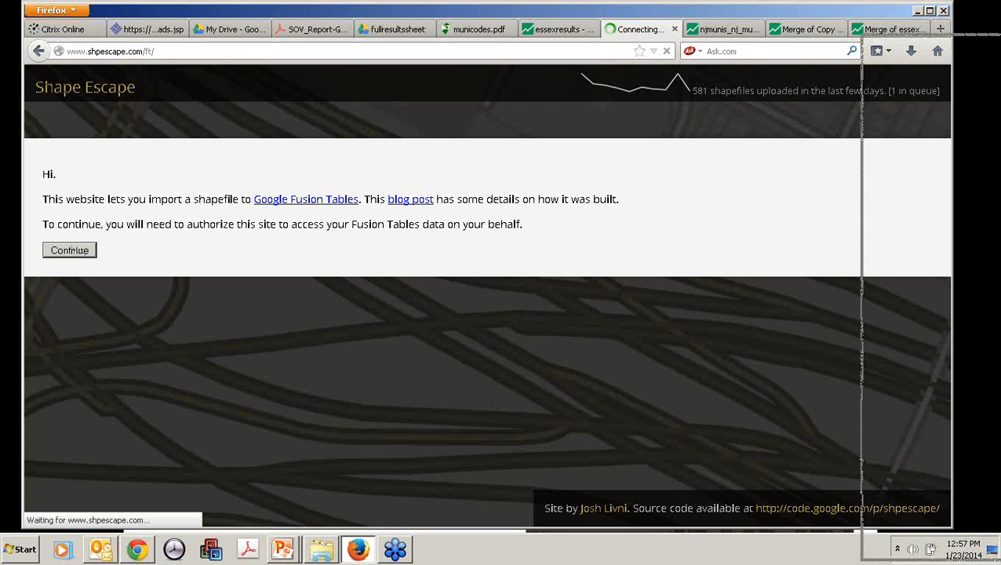
# Step: Move the browser window aside to view the Uploading Part 1 slide, and bring the window back over it
pyautogui.moveTo(501, 10); pyautogui.dragTo(1000, 43)
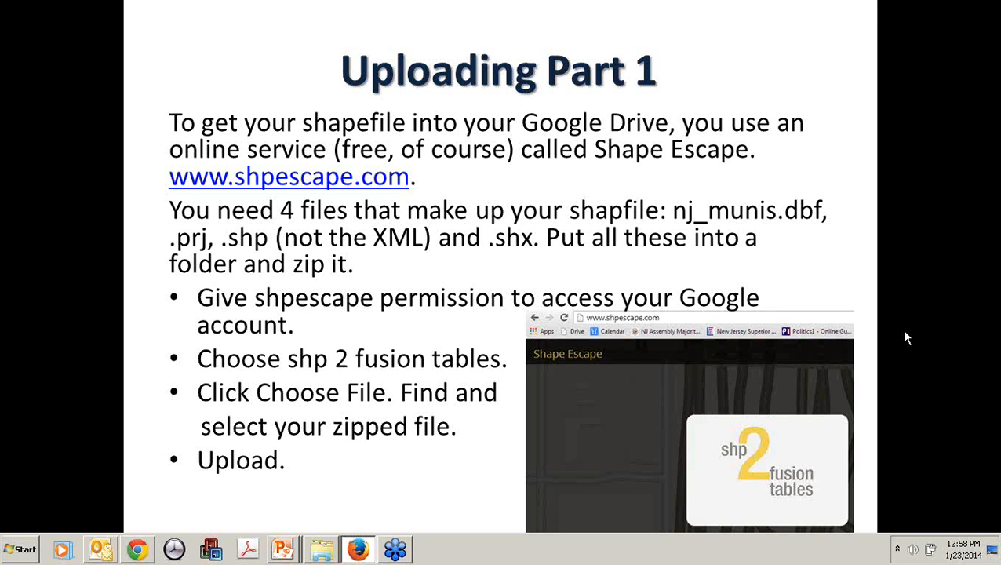
pyautogui.click(903, 331)
pyautogui.moveTo(1000, 31); pyautogui.dragTo(475, 15)
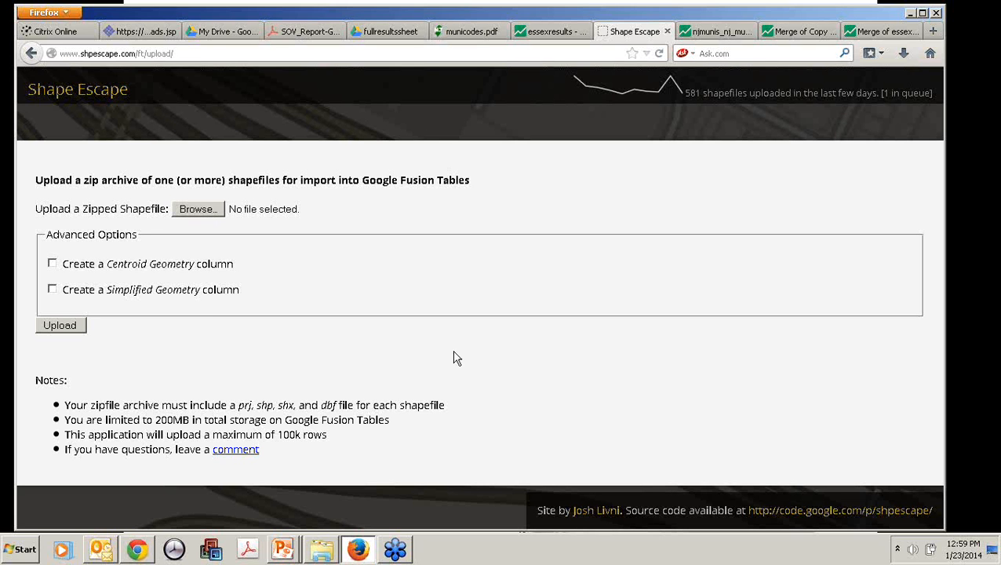
# Step: Open the njmunis_nj_munis.shp table and look through its columns up to the shape area fields and its next page of rows
pyautogui.click(715, 32)
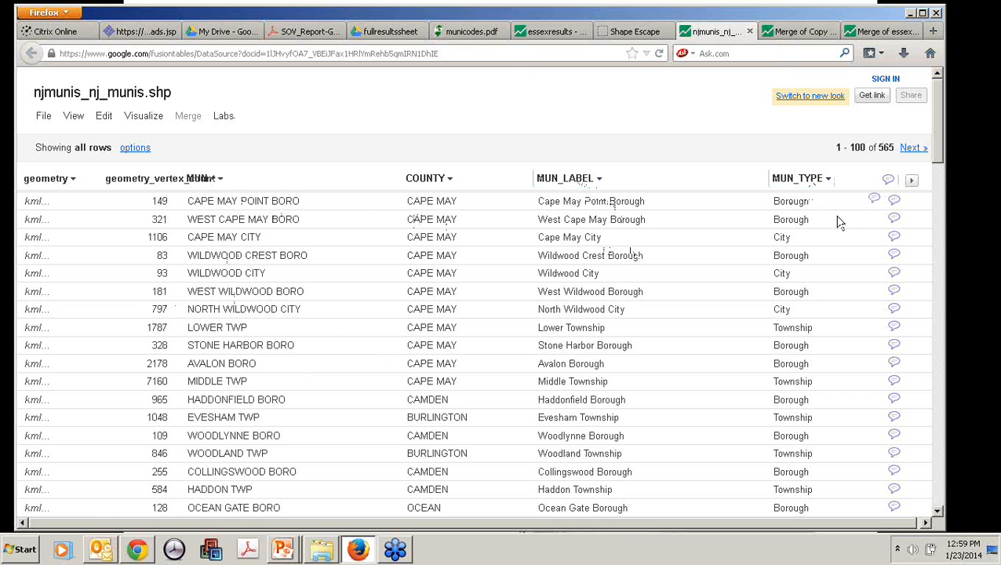
pyautogui.click(912, 185)
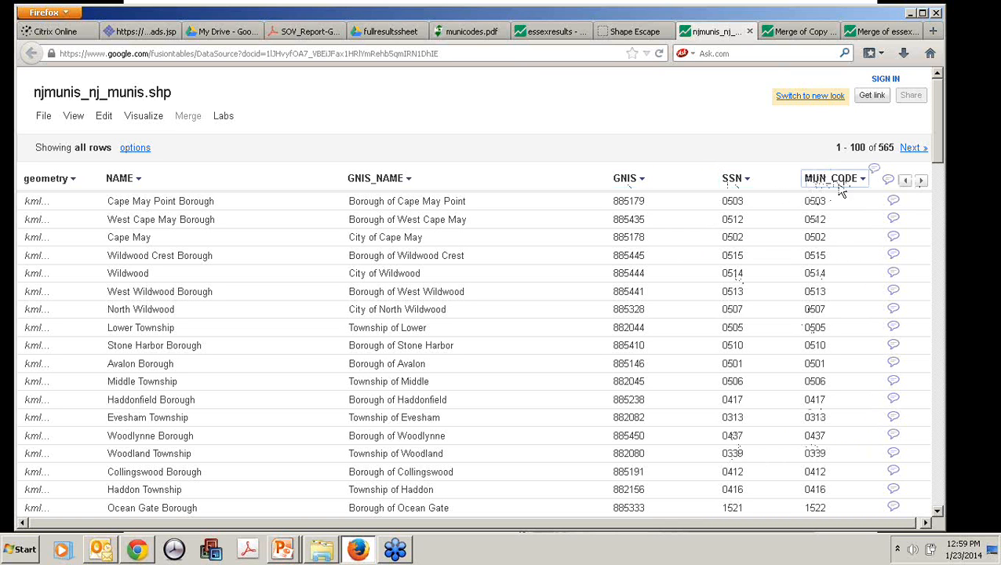
pyautogui.click(922, 182)
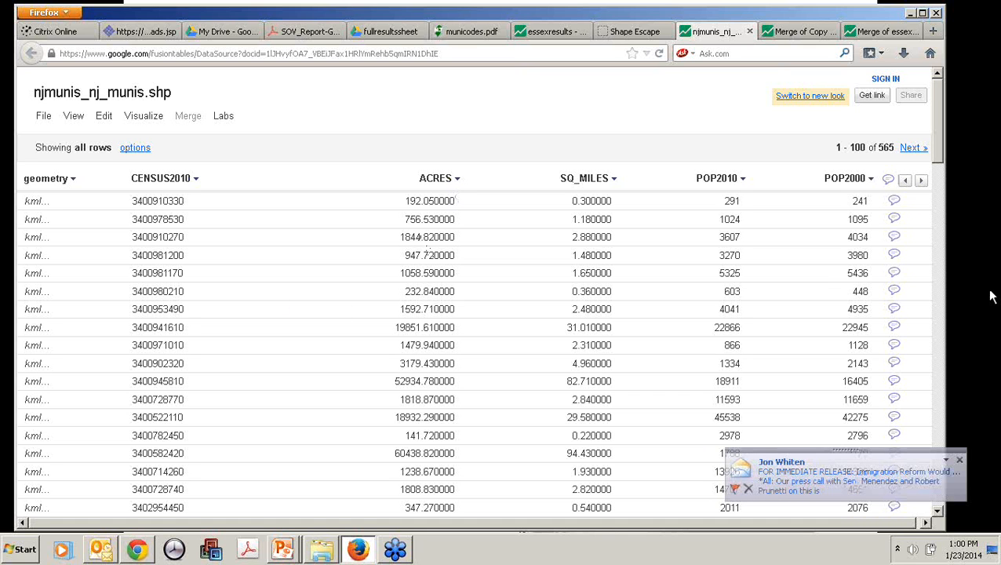
pyautogui.click(922, 181)
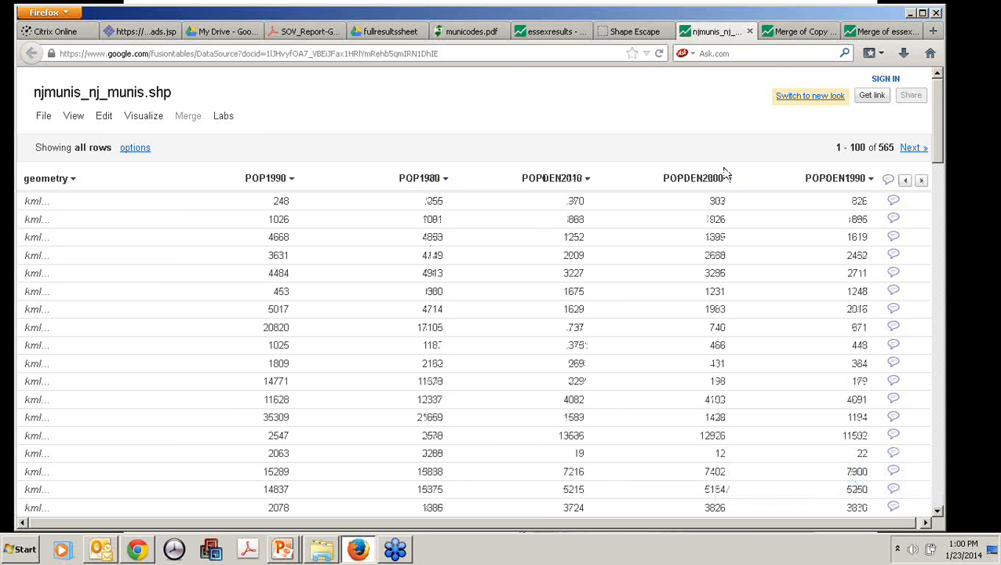
pyautogui.click(921, 181)
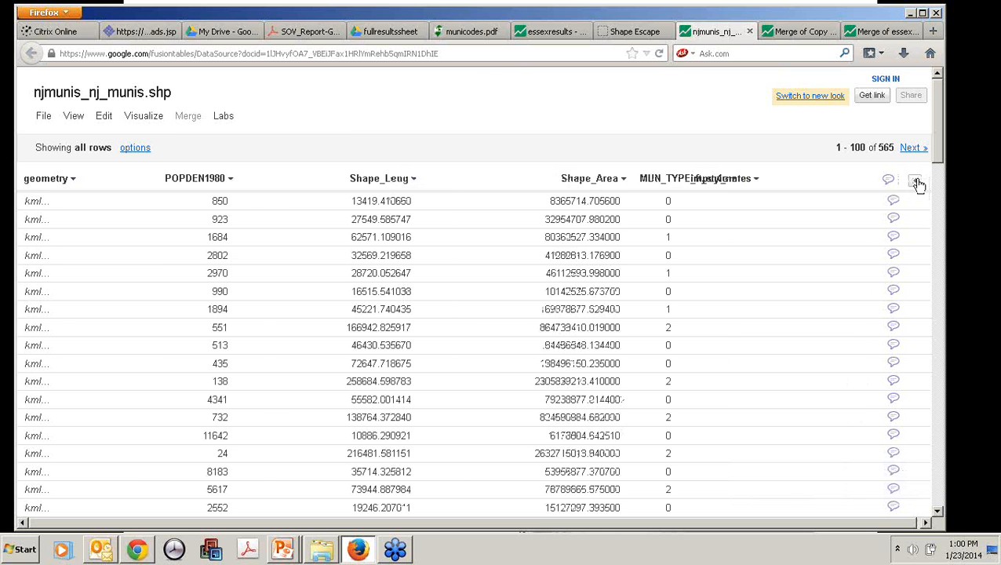
pyautogui.click(913, 150)
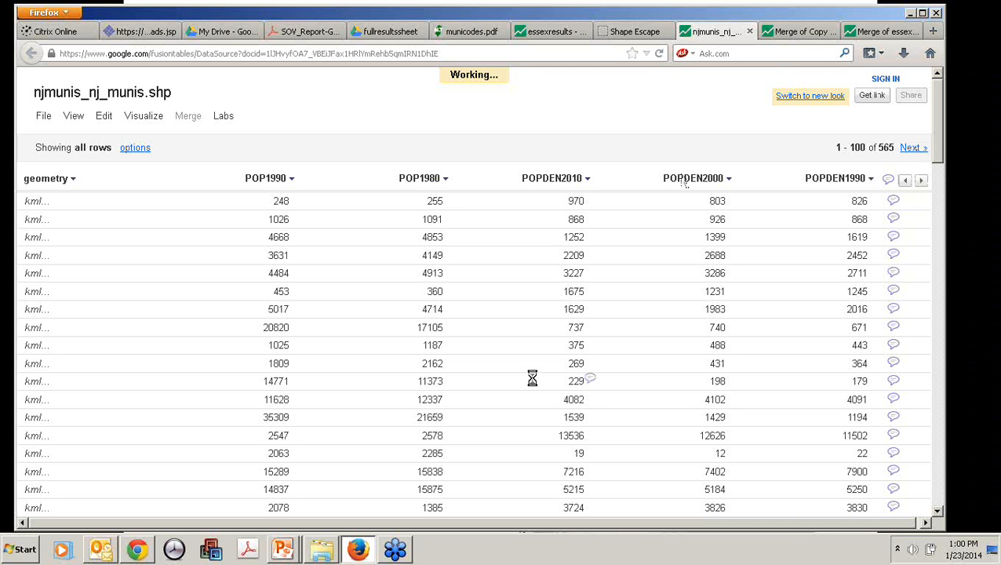
# Step: Visualize the njmunis_nj_munis.shp table as a map and examine the New Jersey municipality boundaries up close
pyautogui.click(143, 117)
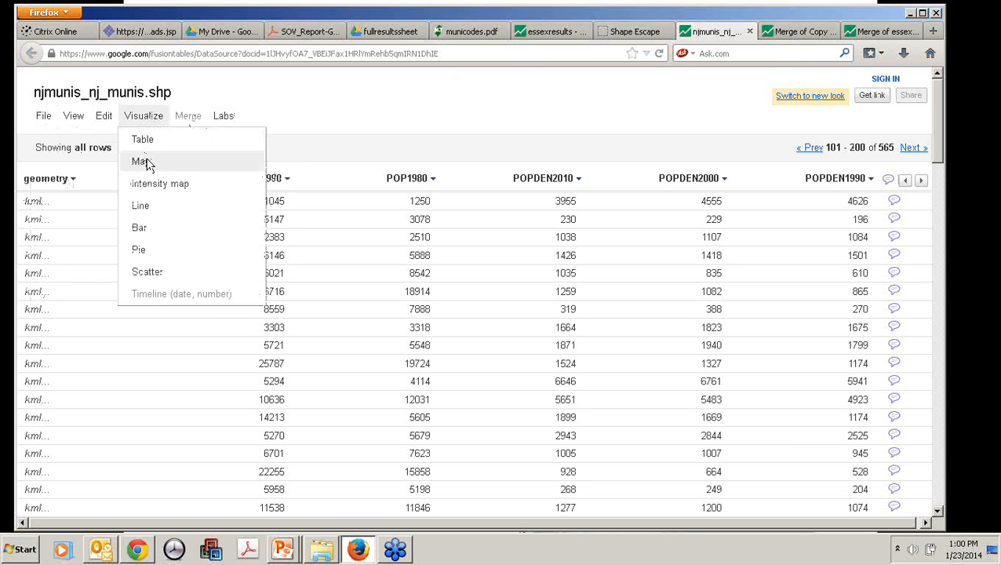
pyautogui.click(141, 161)
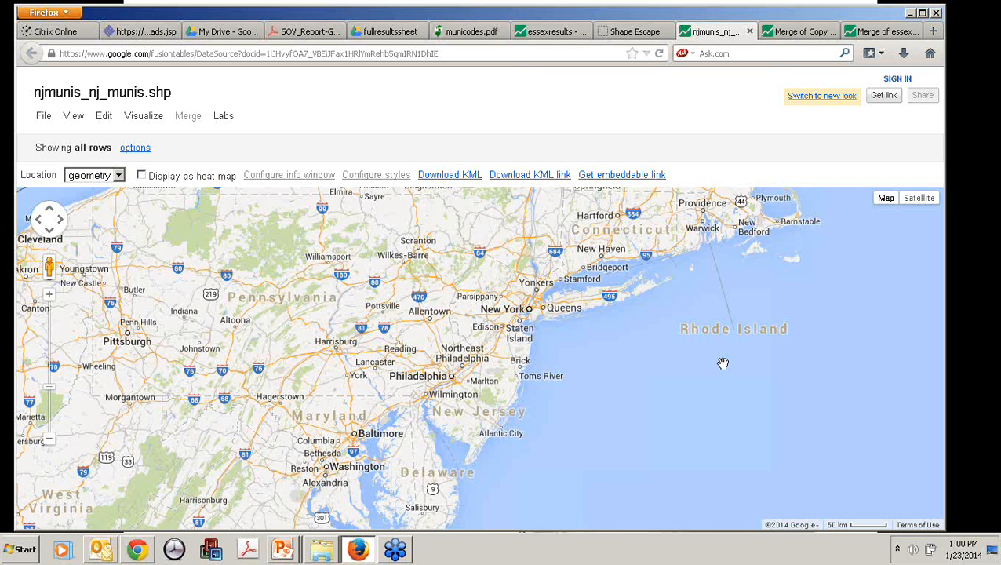
pyautogui.click(48, 297)
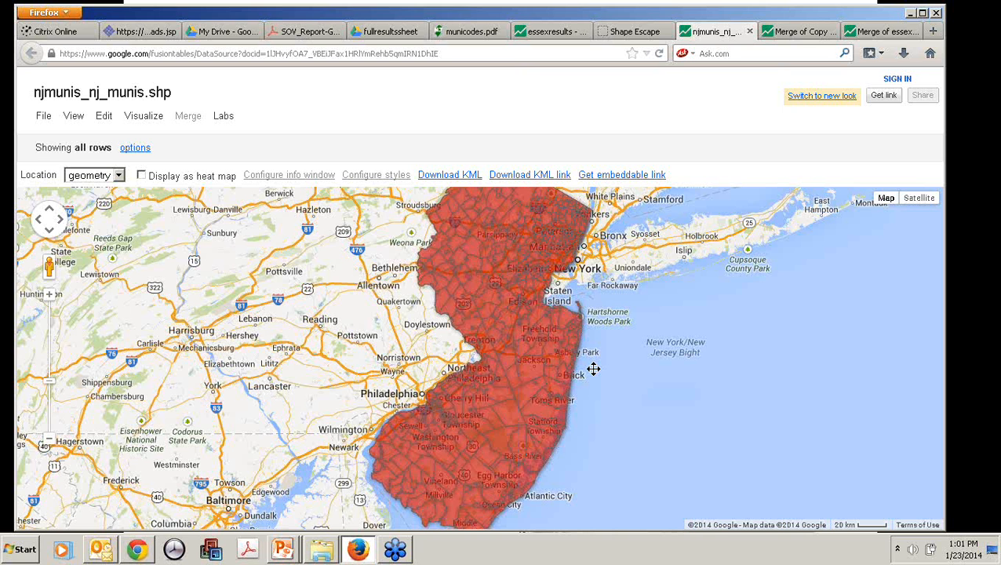
pyautogui.moveTo(593, 369); pyautogui.dragTo(593, 378)
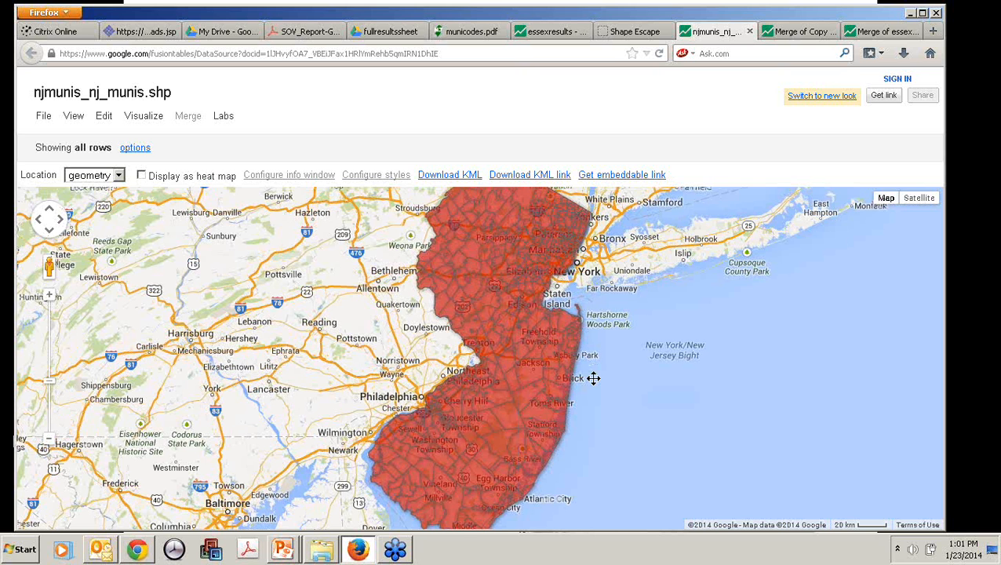
pyautogui.moveTo(593, 378); pyautogui.dragTo(591, 341)
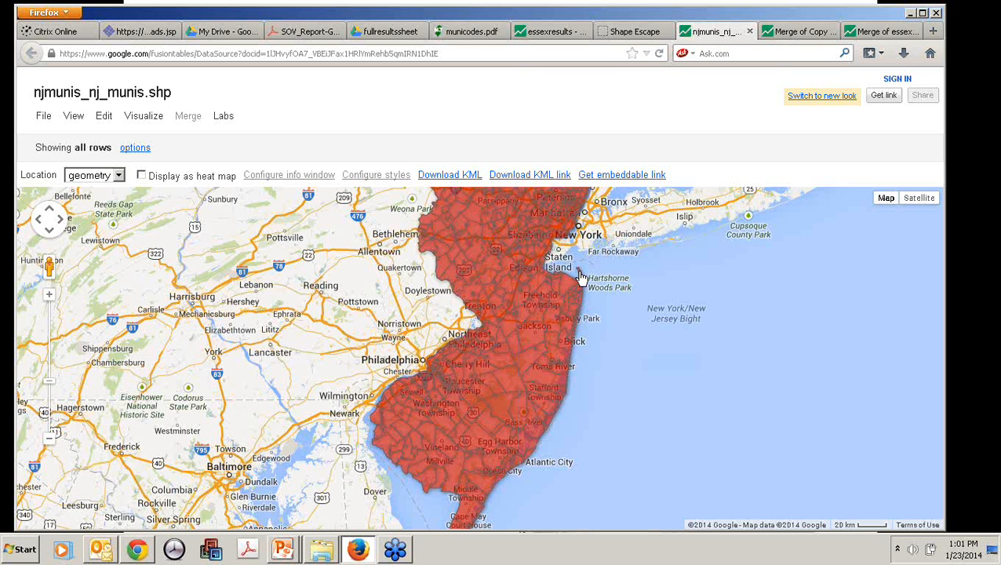
pyautogui.moveTo(580, 278); pyautogui.dragTo(628, 333)
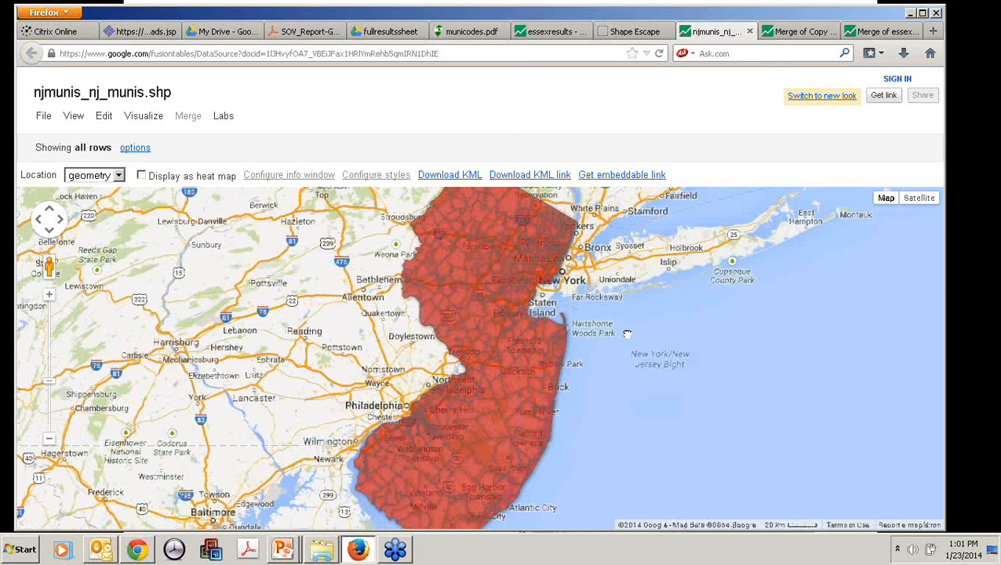
# Step: Minimize the browser to return to the PowerPoint slide show and advance to the Uploading Part 2 slide
pyautogui.click(910, 14)
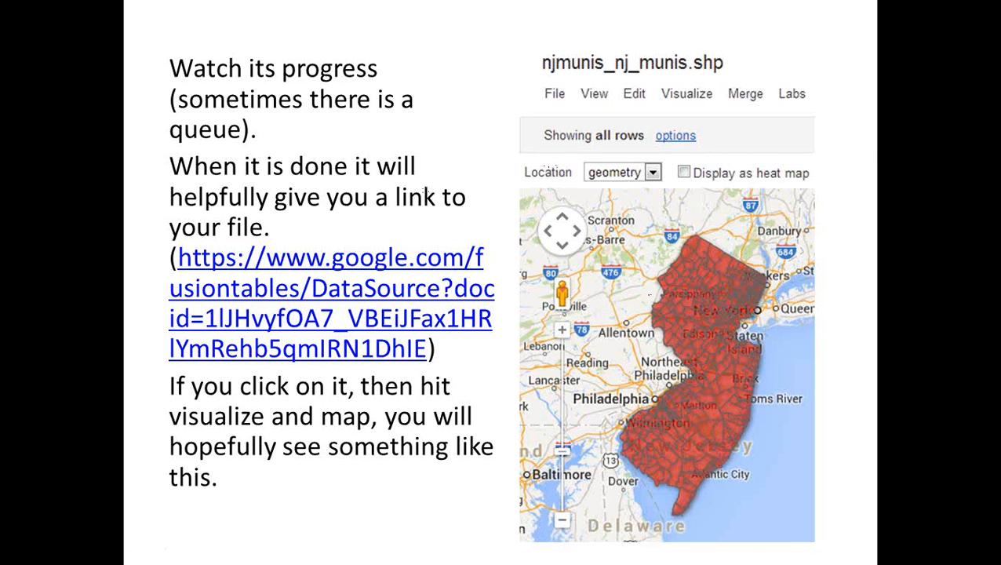
pyautogui.press('Right')
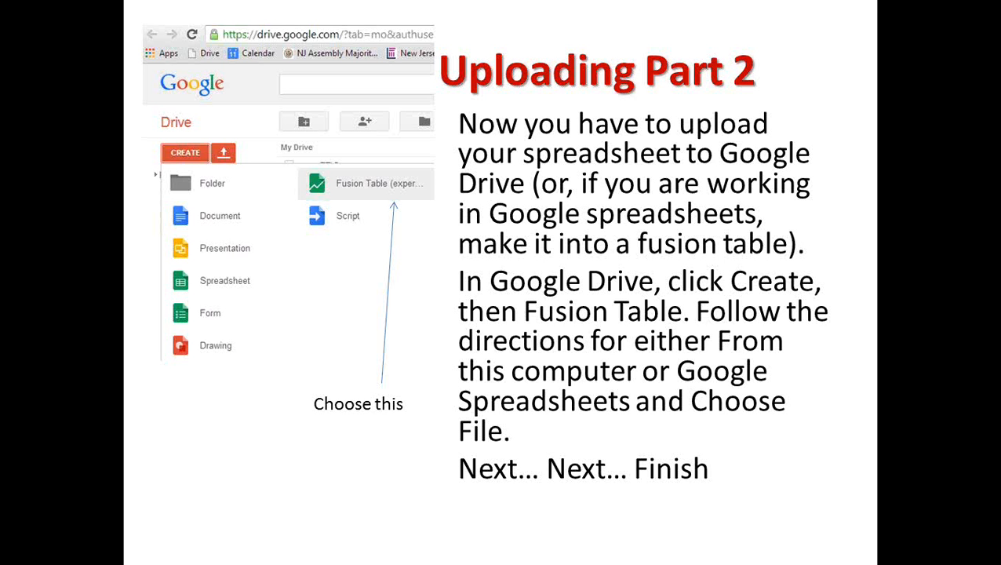
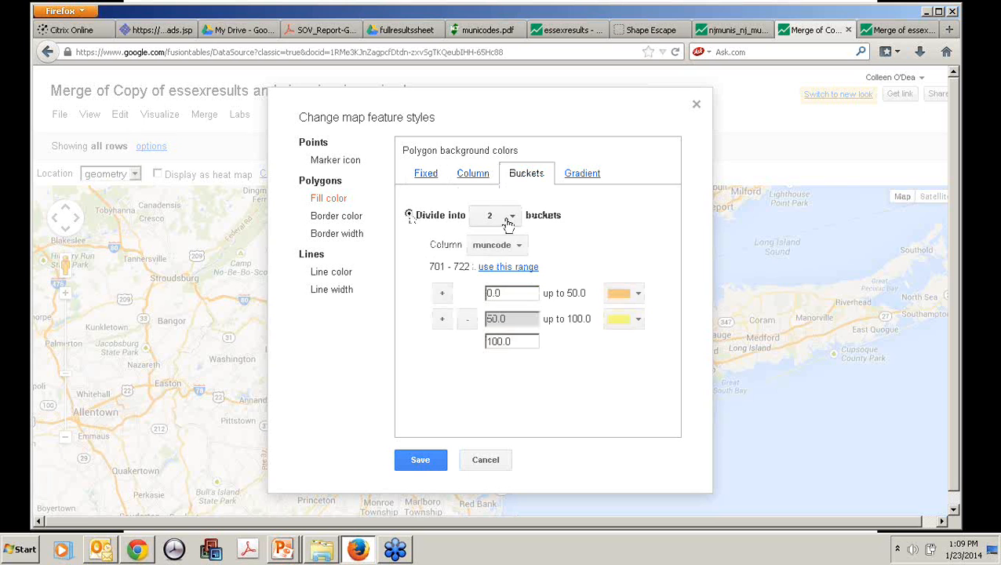
# Step: Divide the polygon fill colors into 6 buckets based on the colorby column
pyautogui.click(512, 215)
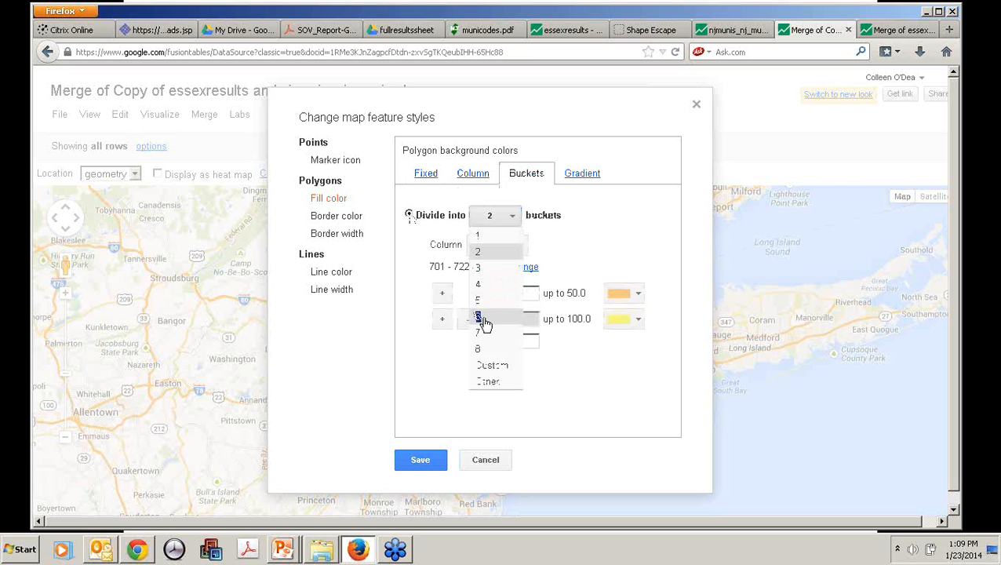
pyautogui.click(484, 320)
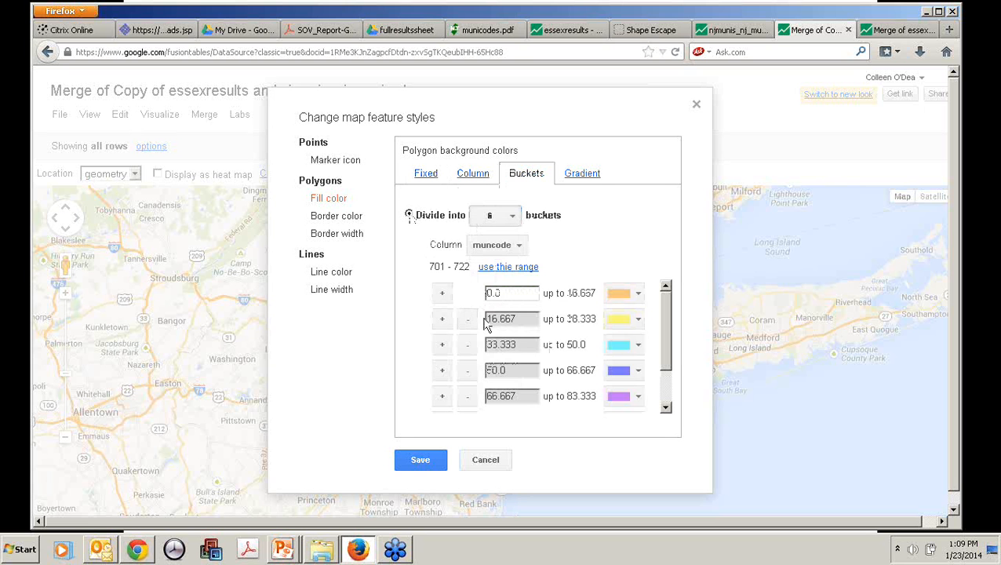
pyautogui.click(510, 245)
pyautogui.click(541, 409)
# Step: Set the lower limits of the first three fill-color buckets to 11, 12 and 13
pyautogui.doubleClick(490, 296)
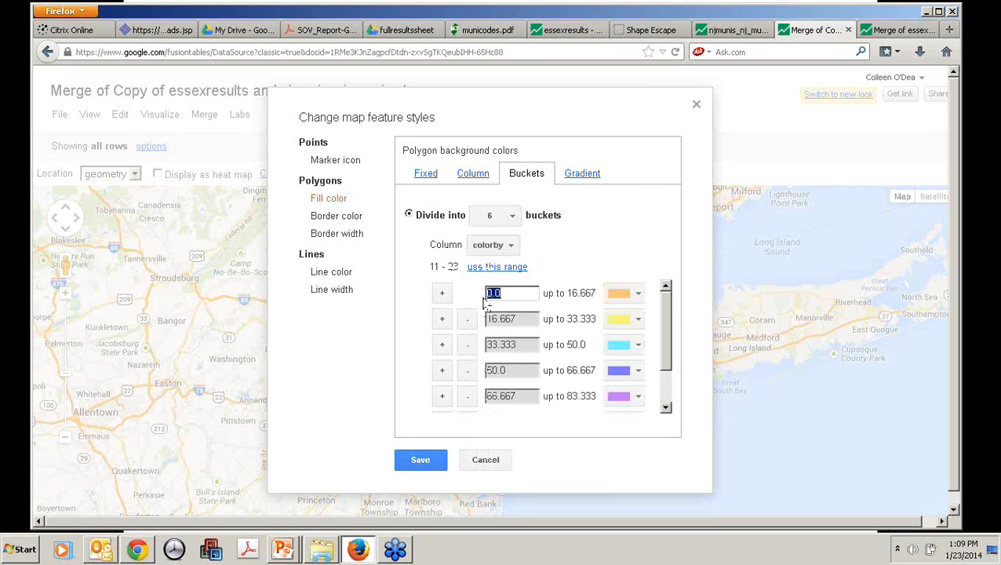
pyautogui.write('11')
pyautogui.doubleClick(483, 320)
pyautogui.write('12')
pyautogui.doubleClick(483, 346)
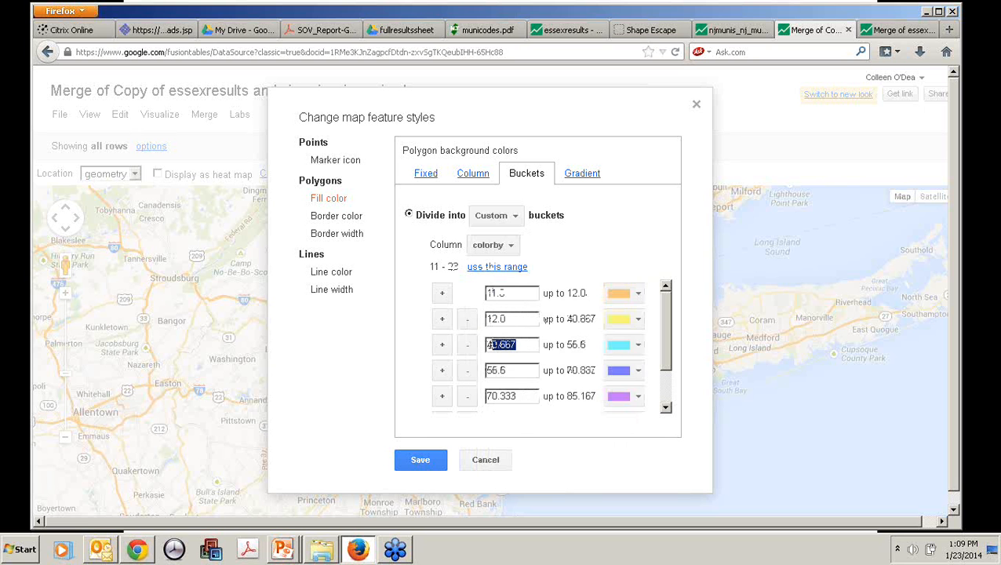
pyautogui.write('18')
# Step: Set the lower limits of the last three fill-color buckets to 21, 22 and 23
pyautogui.doubleClick(475, 369)
pyautogui.write('21')
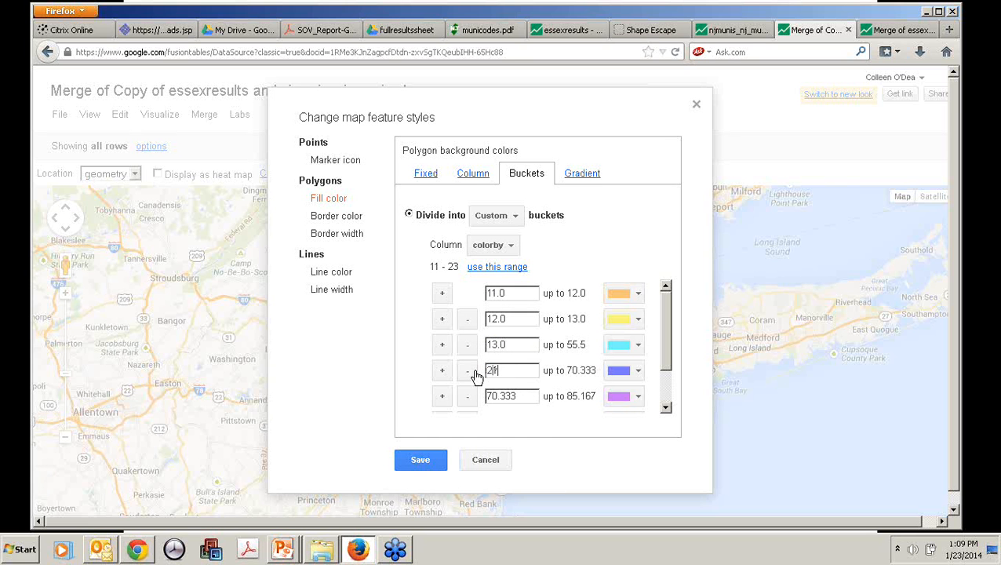
pyautogui.doubleClick(524, 399)
pyautogui.write('22')
pyautogui.scroll(-2, 667, 322)
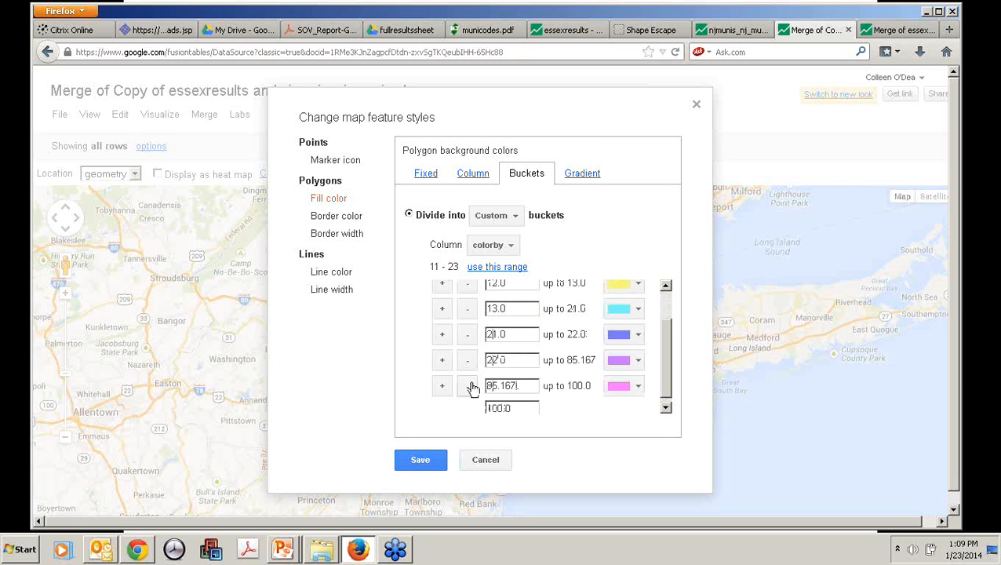
pyautogui.hotkey('ctrl', 'a')
pyautogui.write('23')
# Step: Color the buckets starting at 11, 12 and 13 in increasingly dark reds: #f4cccc, #e06666 and #990000
pyautogui.scroll(2, 663, 325)
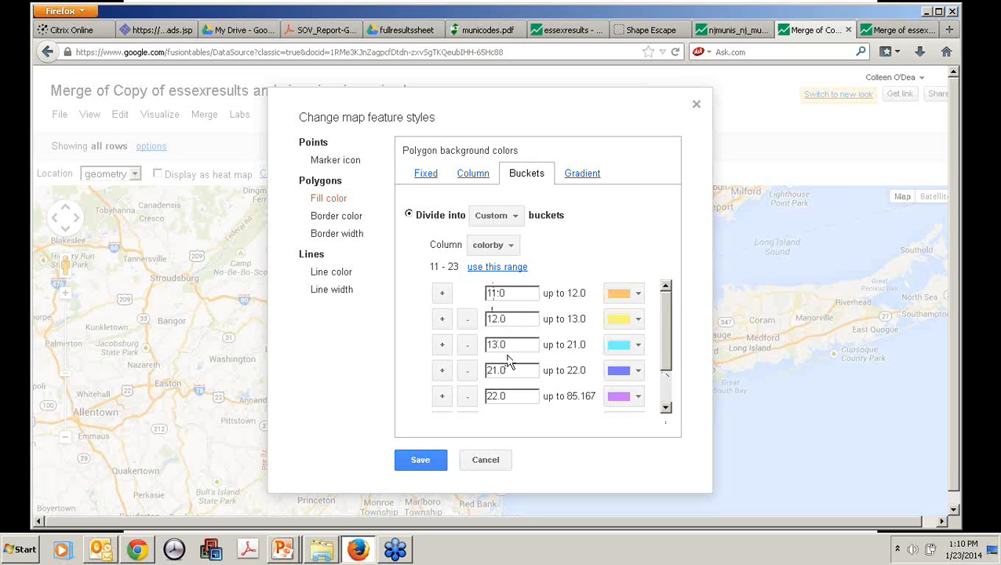
pyautogui.click(639, 297)
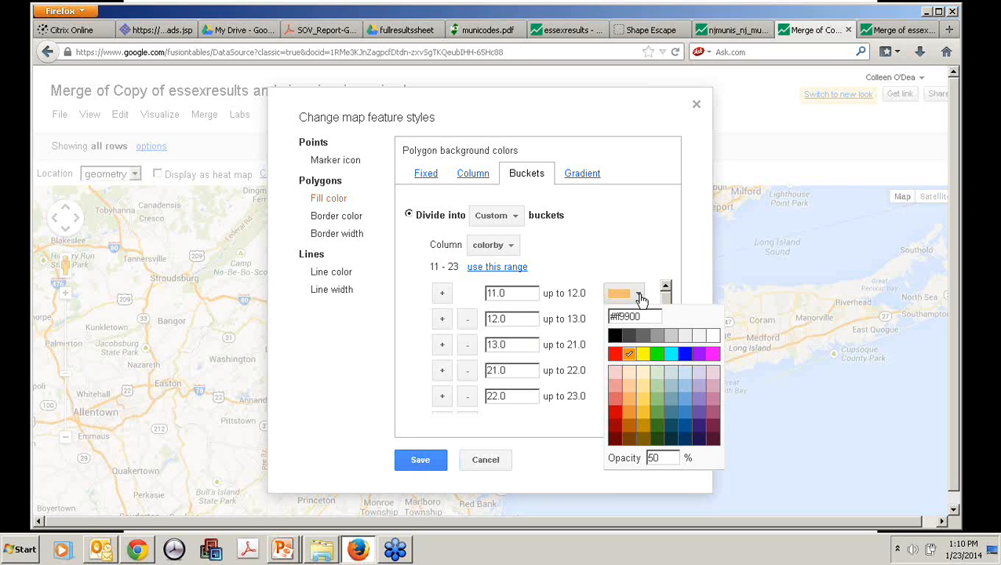
pyautogui.click(619, 384)
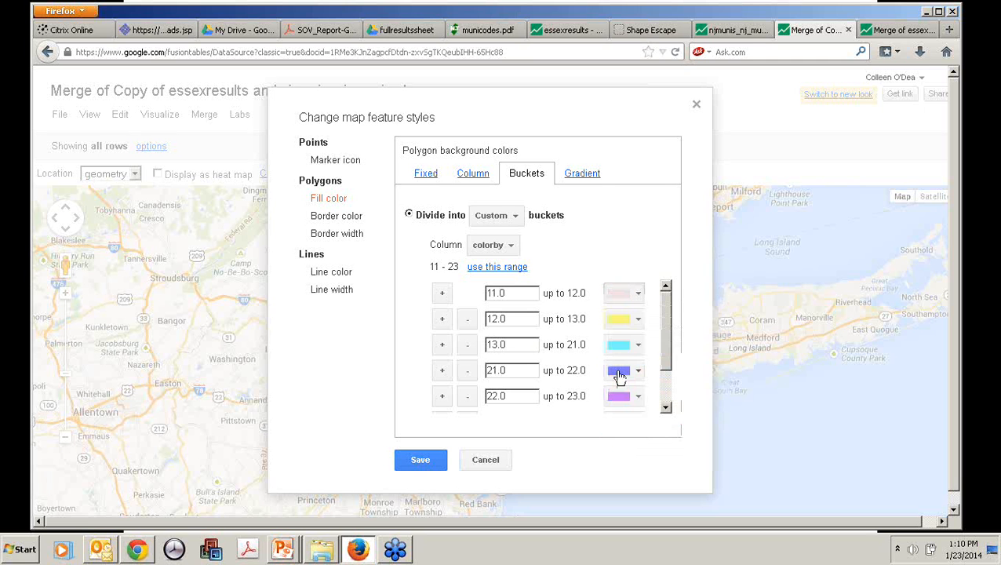
pyautogui.click(637, 320)
pyautogui.click(616, 432)
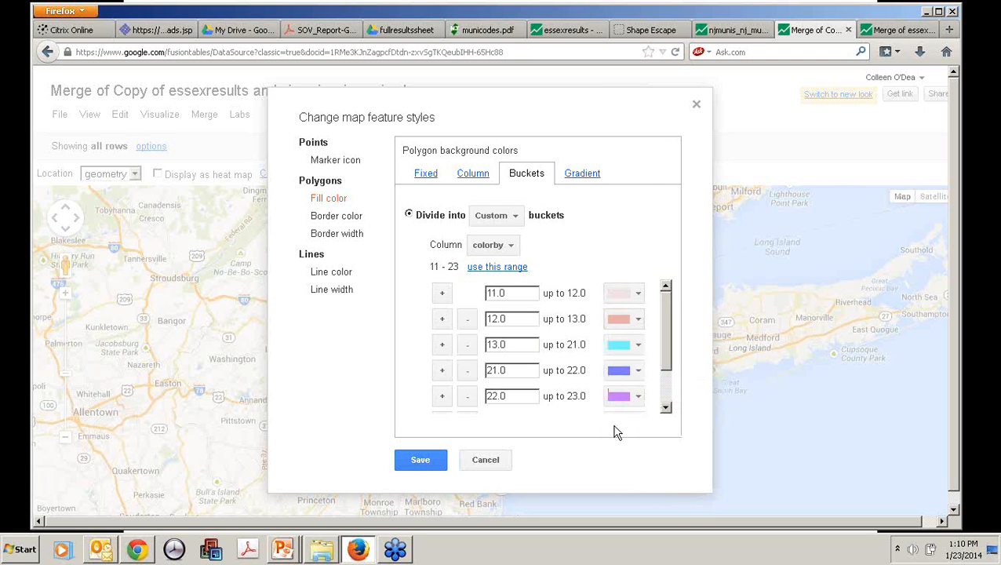
pyautogui.click(640, 347)
# Step: Color the buckets starting at 21, 22 and 23 in increasingly dark blues: #cfe2f3, #6fa8dc and #0b5394
pyautogui.click(642, 373)
pyautogui.click(642, 374)
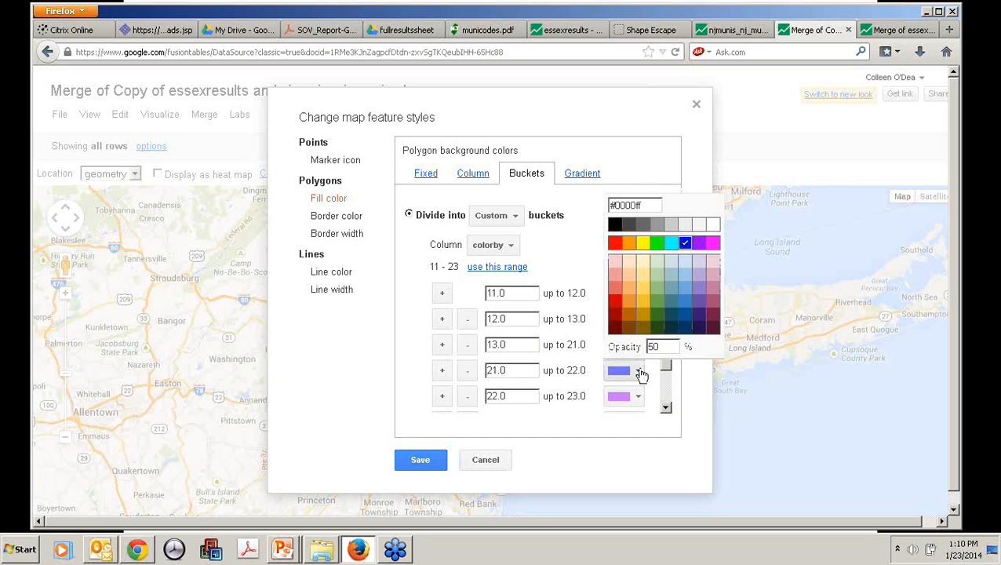
pyautogui.click(683, 263)
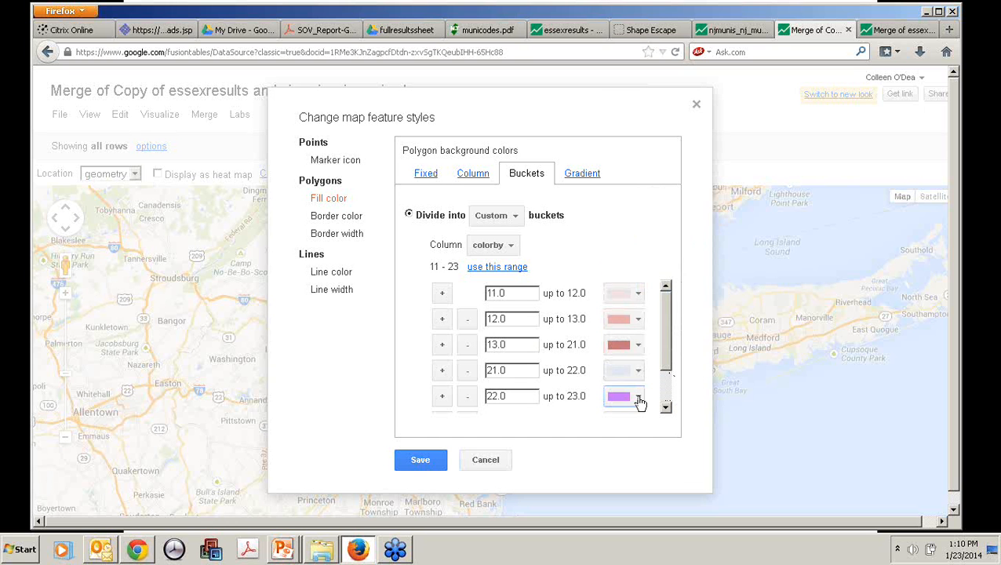
pyautogui.click(639, 398)
pyautogui.click(694, 327)
pyautogui.scroll(-2, 670, 345)
pyautogui.click(639, 382)
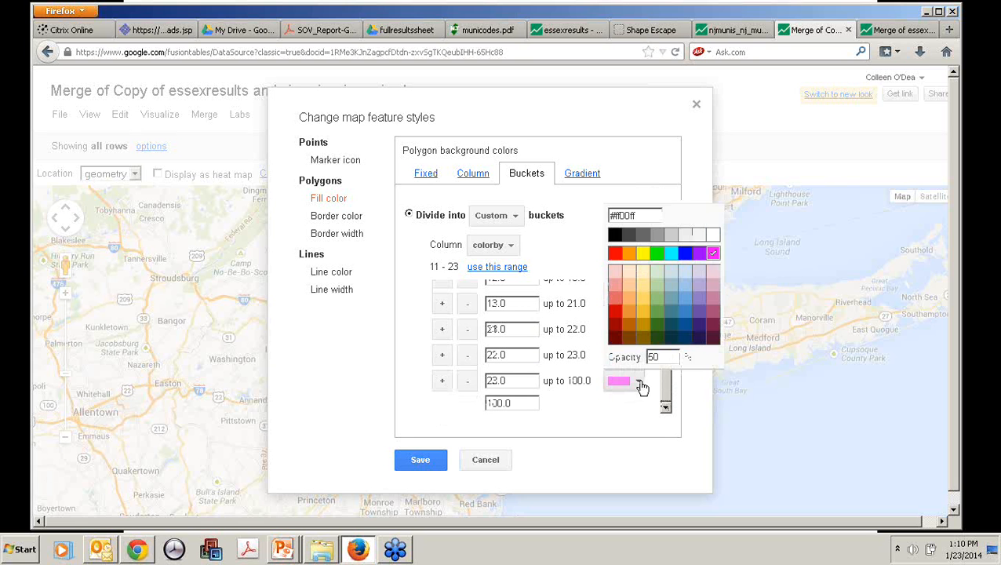
pyautogui.click(686, 328)
# Step: Set the opacity of the light red bucket starting at 11 to 80%
pyautogui.scroll(3, 651, 345)
pyautogui.click(635, 293)
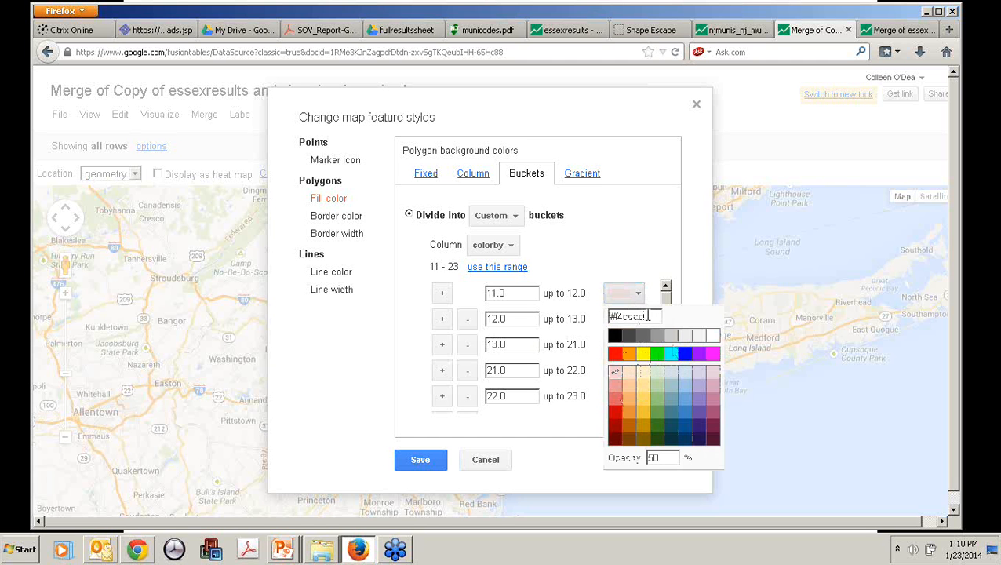
pyautogui.moveTo(648, 316); pyautogui.dragTo(606, 316)
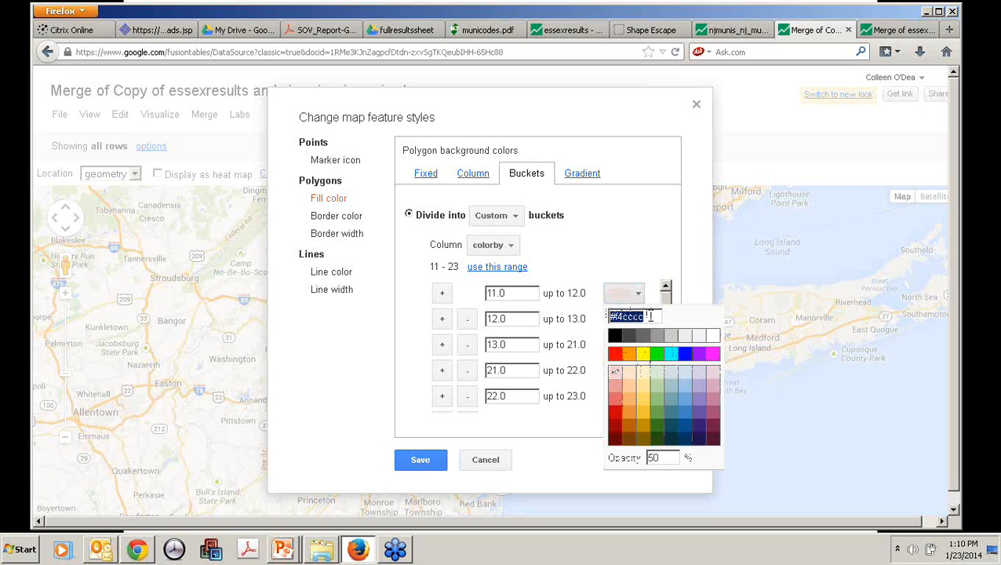
pyautogui.moveTo(651, 316); pyautogui.dragTo(608, 316)
pyautogui.moveTo(664, 458); pyautogui.dragTo(651, 463)
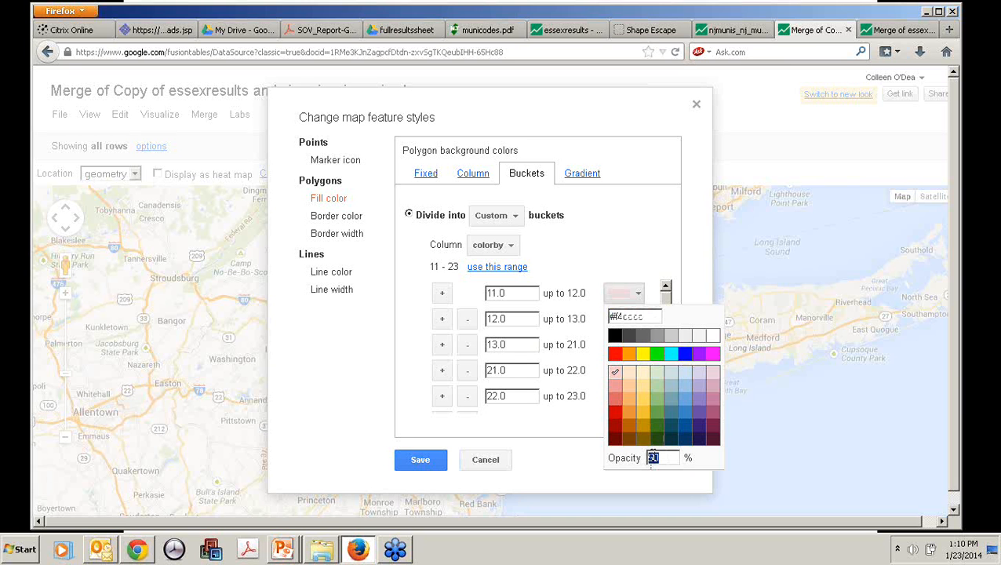
pyautogui.write('80')
pyautogui.click(574, 457)
# Step: Set the opacity of the two darker red buckets starting at 12 and 13 to 80%
pyautogui.click(638, 318)
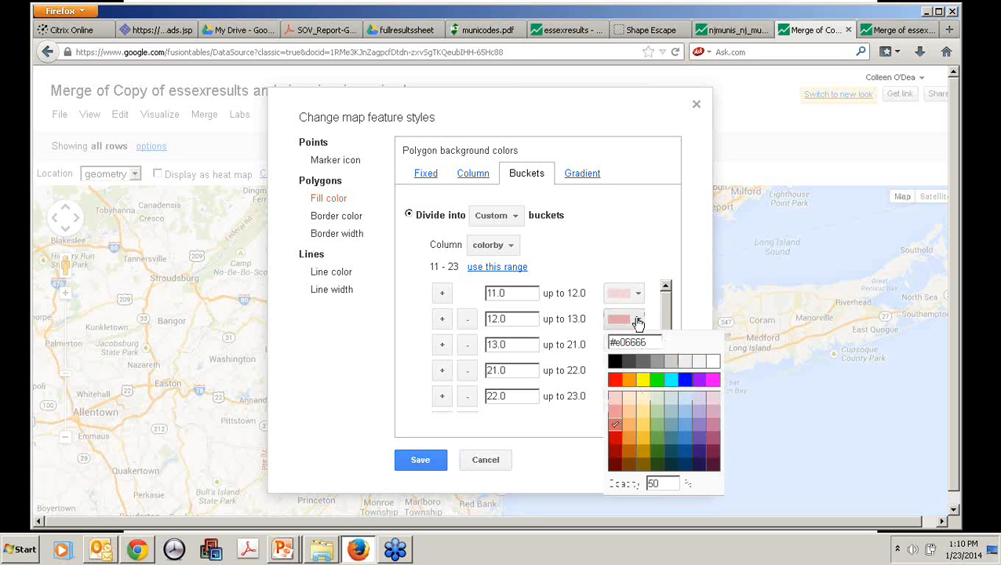
pyautogui.write('80')
pyautogui.click(549, 434)
pyautogui.click(637, 344)
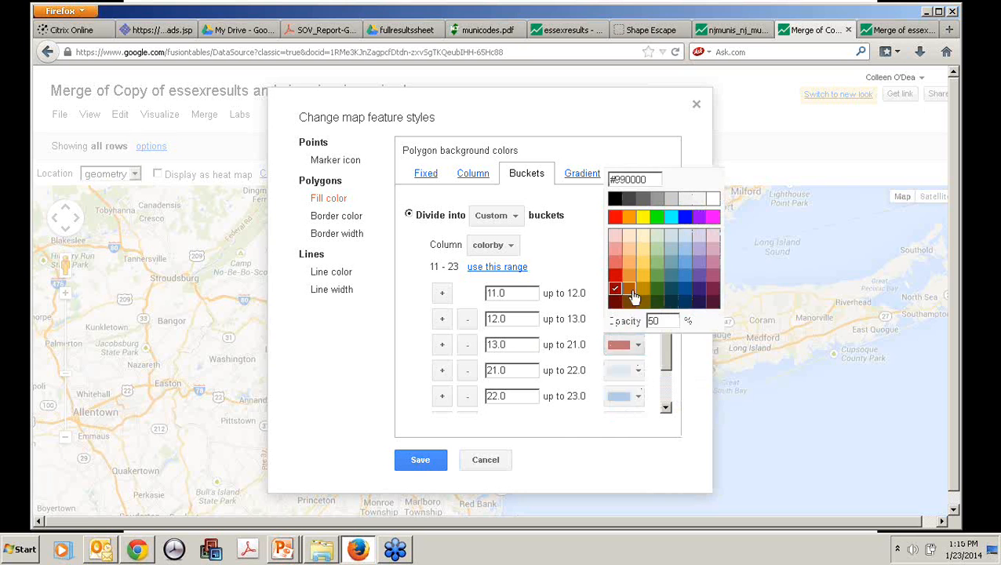
pyautogui.write('80')
pyautogui.click(587, 436)
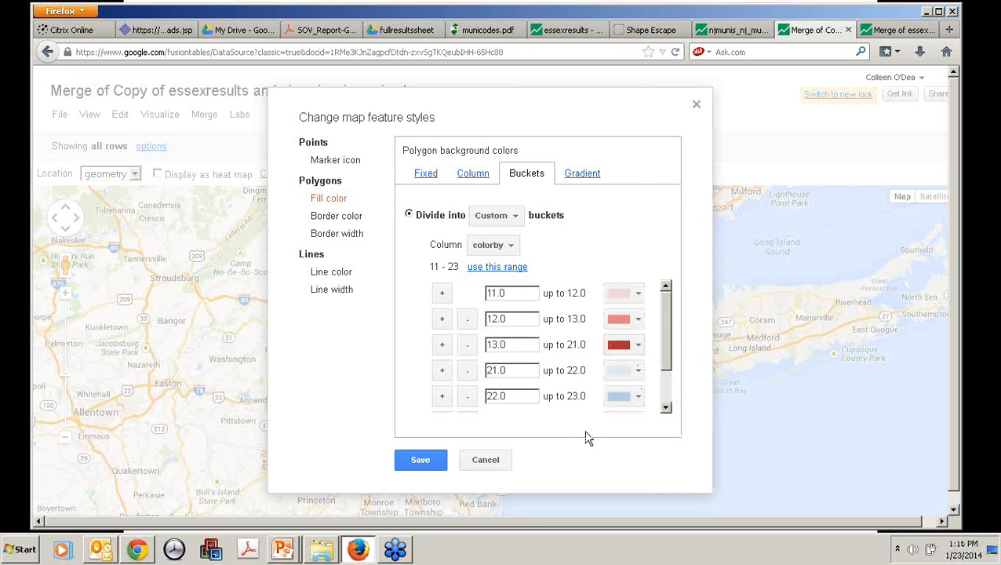
# Step: Set the opacity of the blue buckets starting at 21 and 22 to 80%
pyautogui.click(639, 371)
pyautogui.write('80')
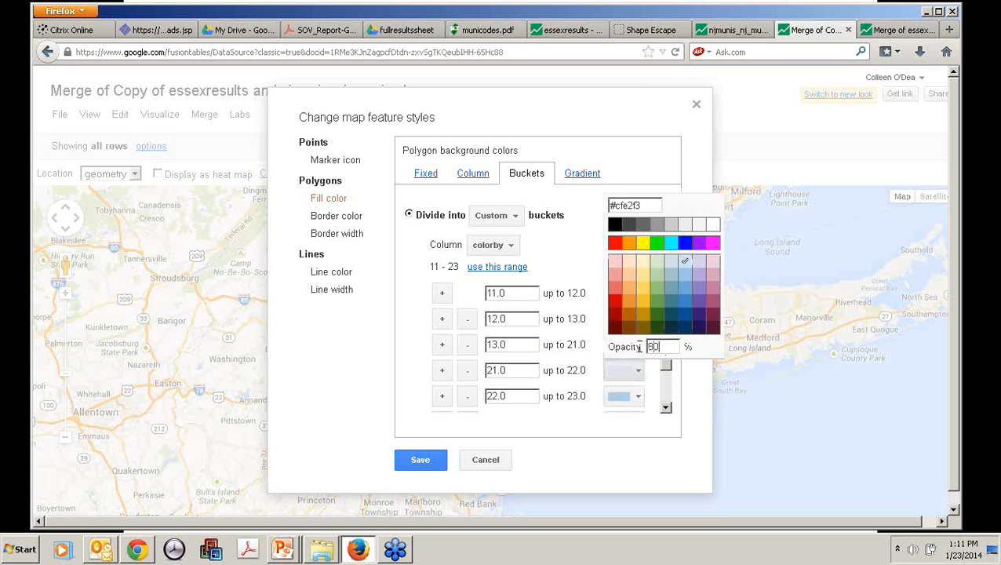
pyautogui.click(639, 404)
pyautogui.click(639, 400)
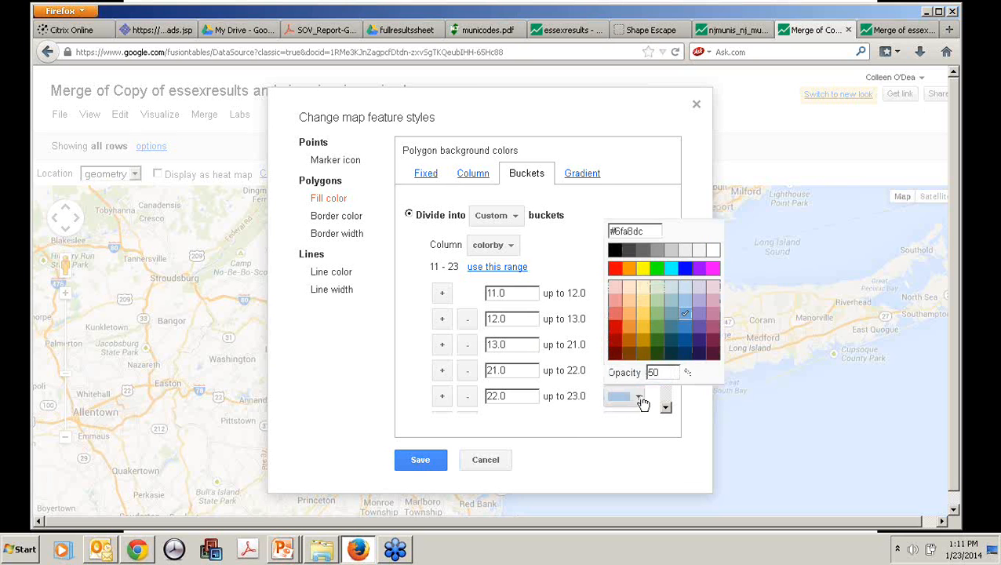
pyautogui.doubleClick(651, 373)
pyautogui.click(559, 451)
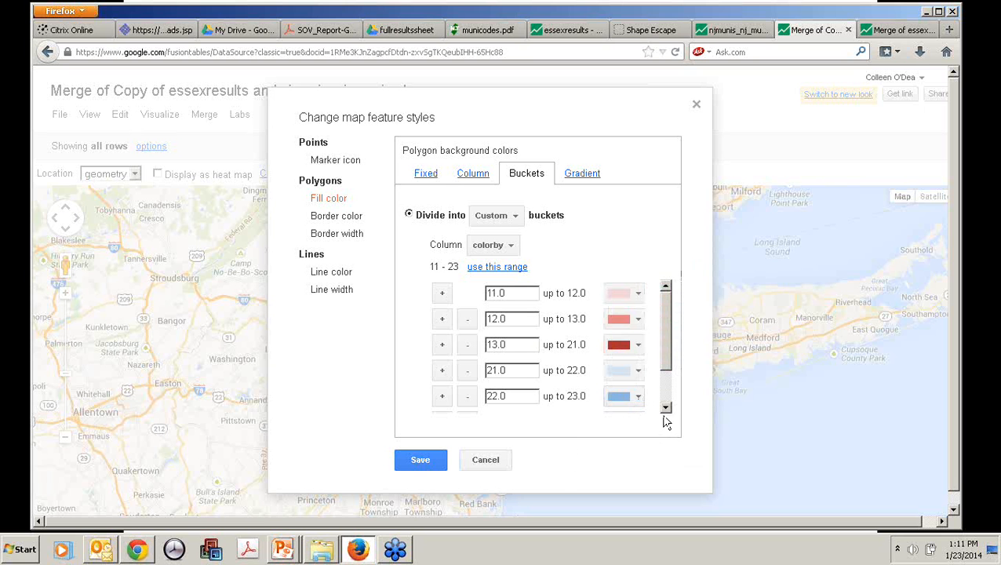
# Step: Set the opacity of the dark blue bucket starting at 23 to 80% and save the map styles
pyautogui.click(666, 410)
pyautogui.click(665, 409)
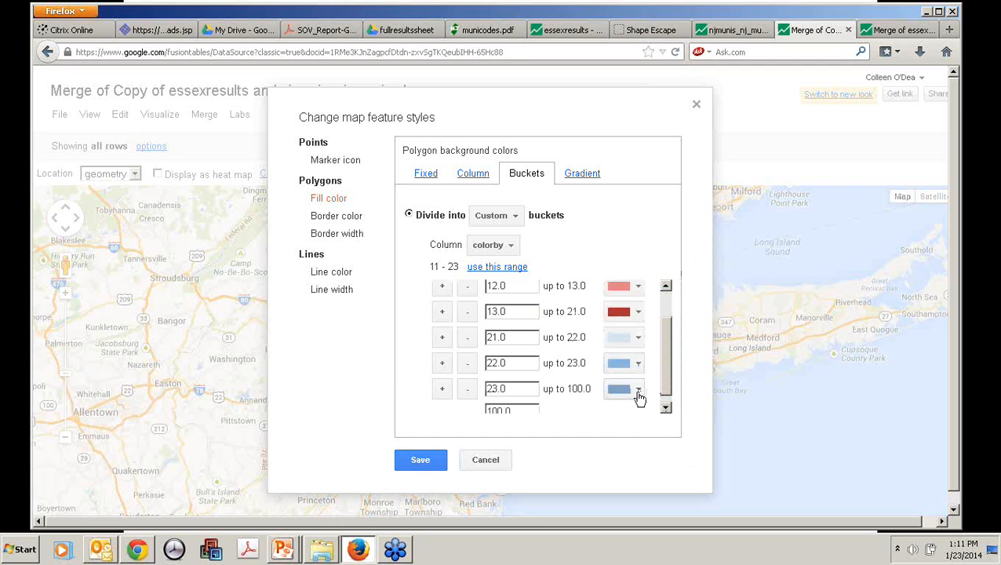
pyautogui.click(637, 390)
pyautogui.doubleClick(652, 365)
pyautogui.write('30')
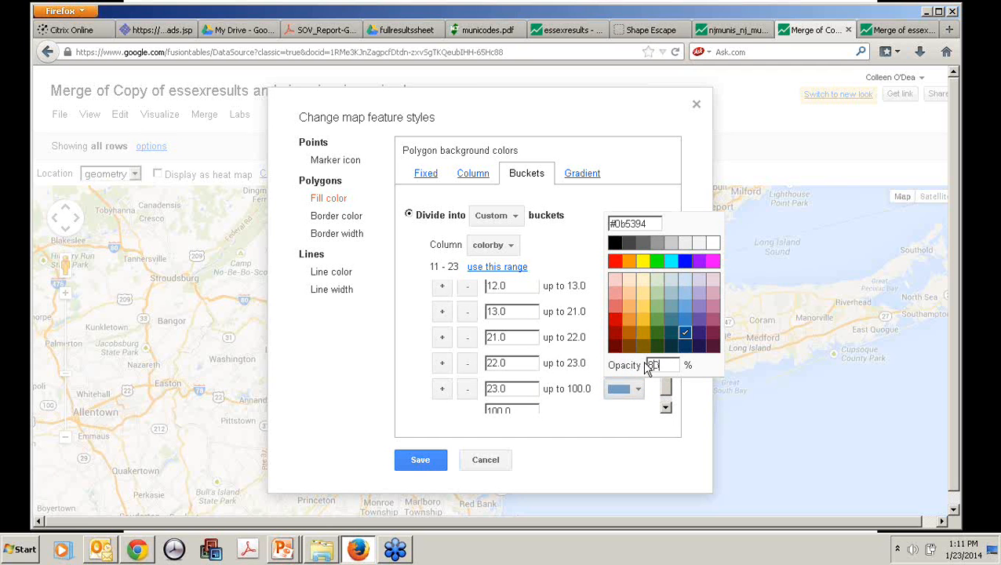
pyautogui.click(421, 463)
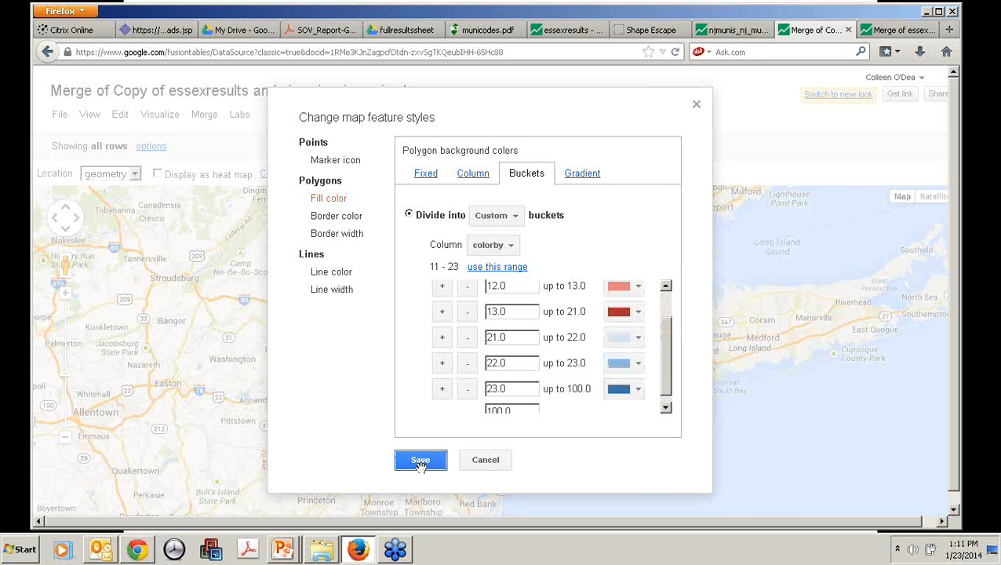
pyautogui.click(420, 460)
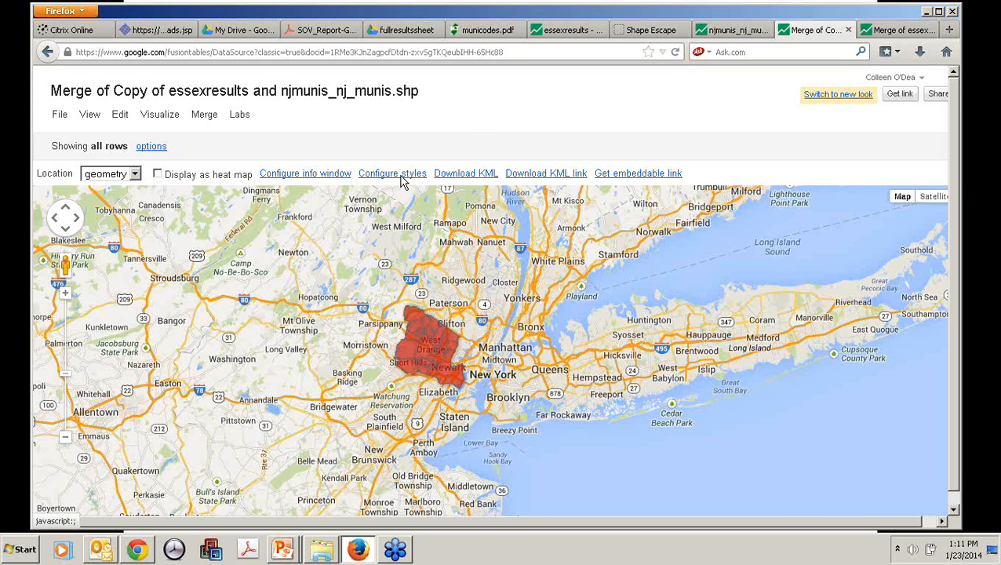
# Step: Reopen the map style settings, check the fill-color buckets through the last range, and save them again
pyautogui.click(400, 175)
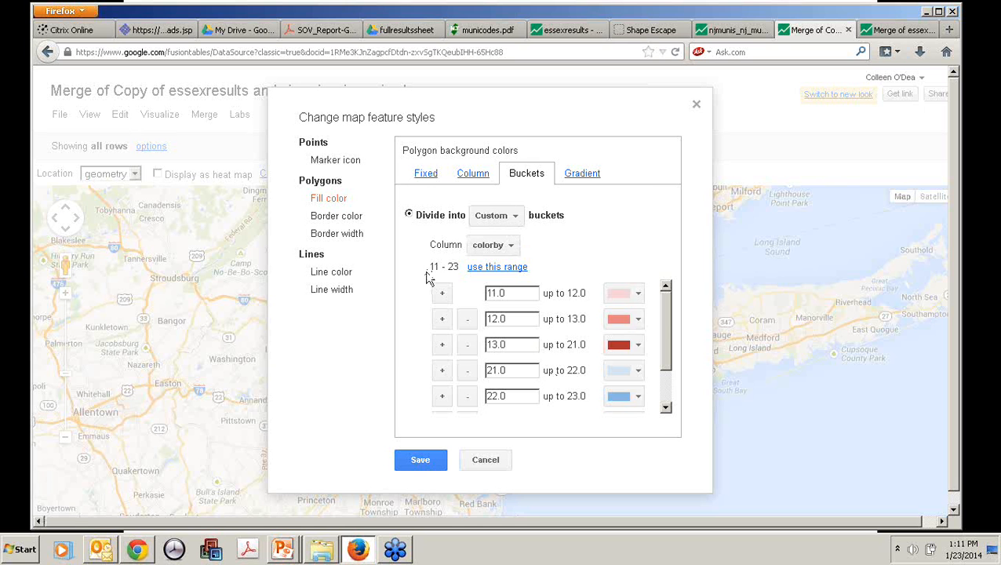
pyautogui.moveTo(663, 318); pyautogui.dragTo(660, 389)
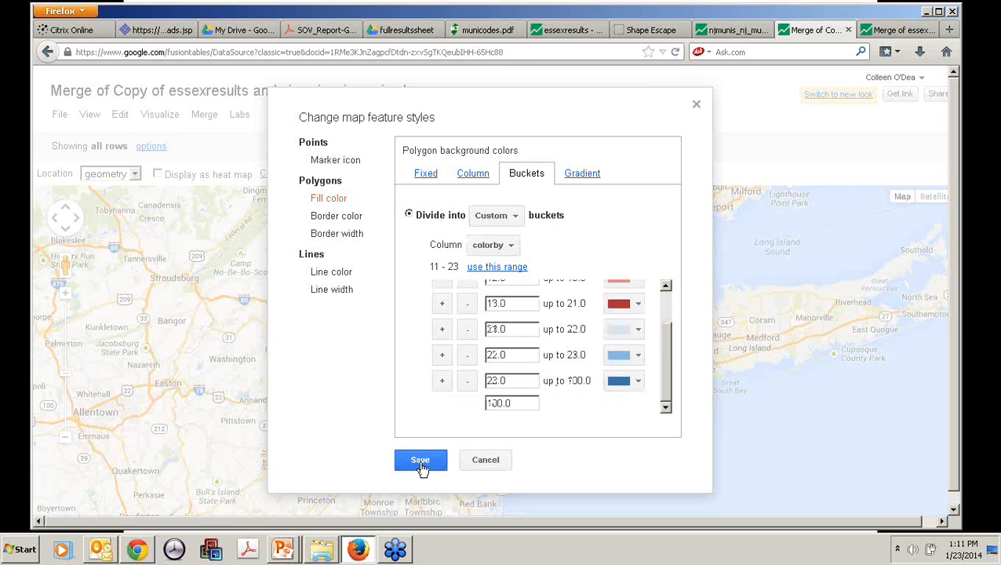
pyautogui.click(421, 460)
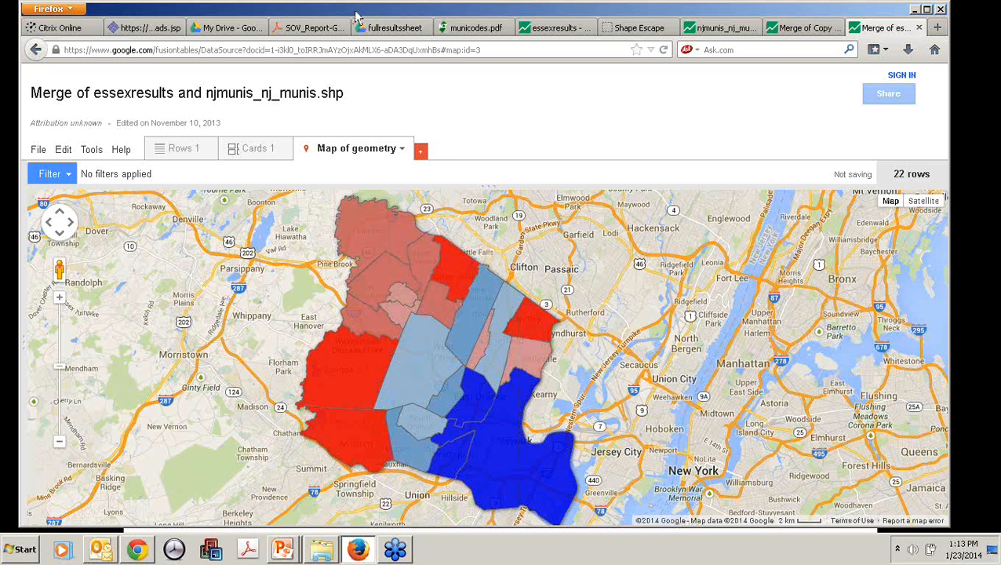
# Step: Move the browser window showing the Merge of essexresults and njmunis_nj_munis.shp map aside
pyautogui.moveTo(356, 16); pyautogui.dragTo(396, 28)
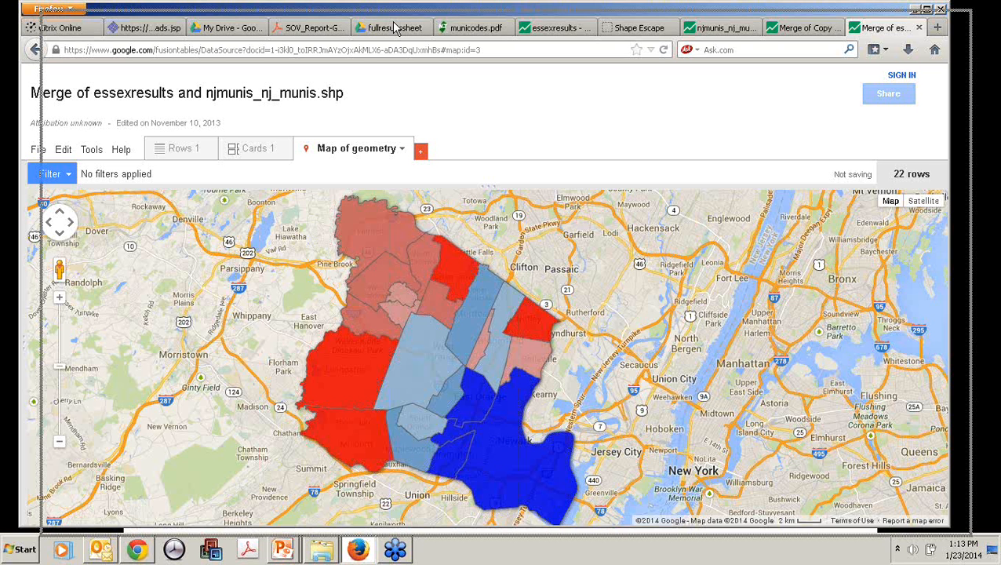
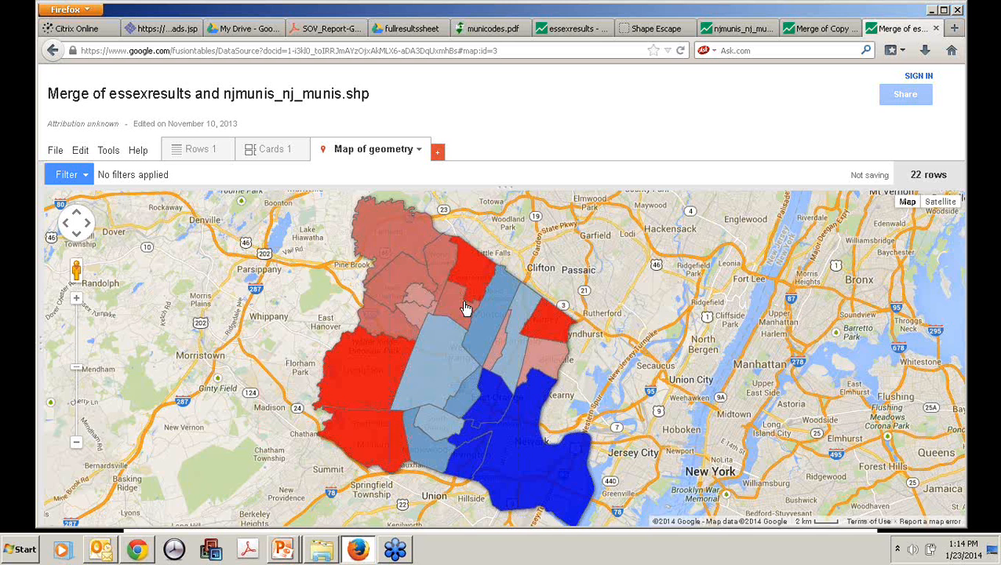
# Step: Open the geometry map of the merged table and view a municipality's info window
pyautogui.click(464, 306)
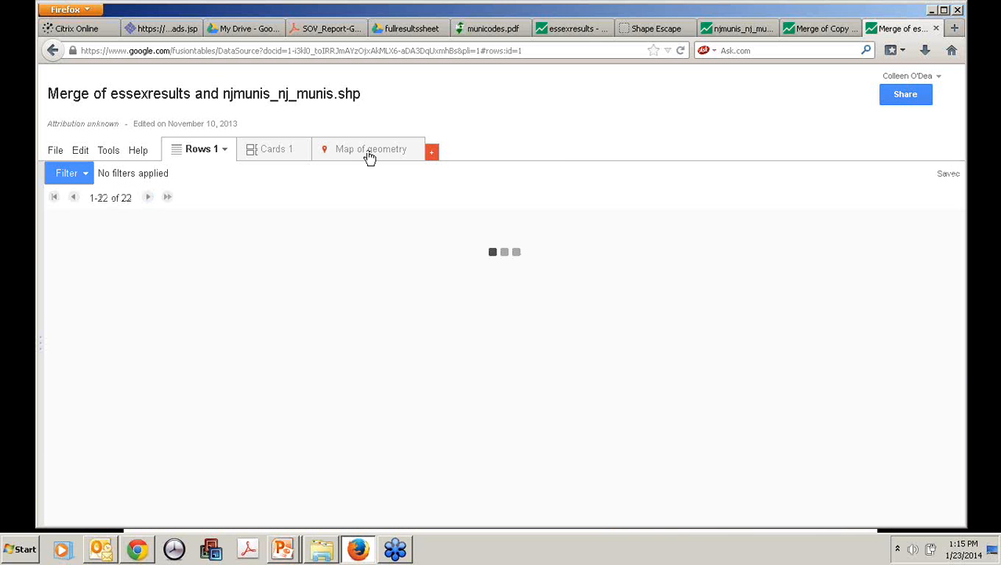
pyautogui.click(367, 150)
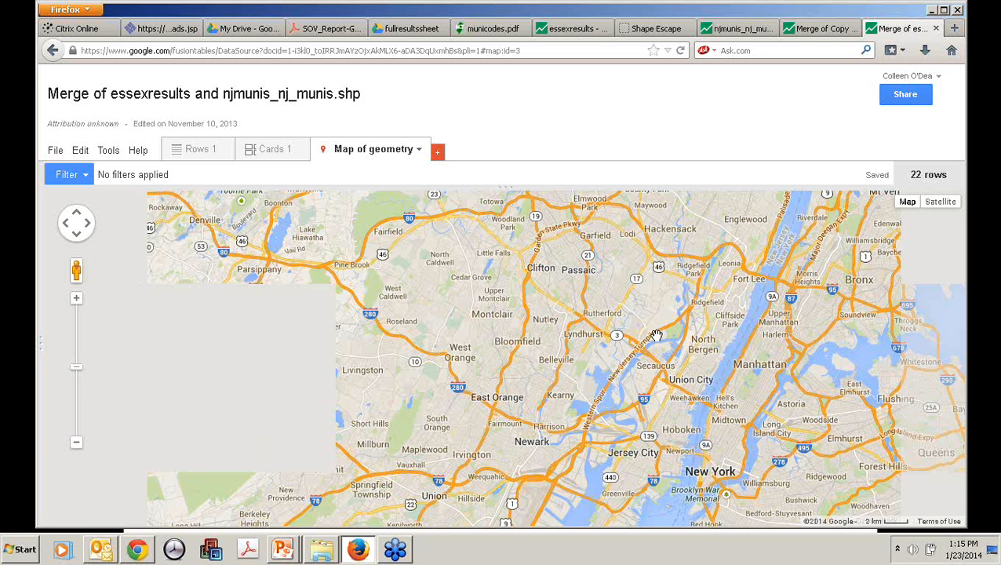
# Step: Switch the merged table to the classic look and visualize it as a map
pyautogui.click(96, 150)
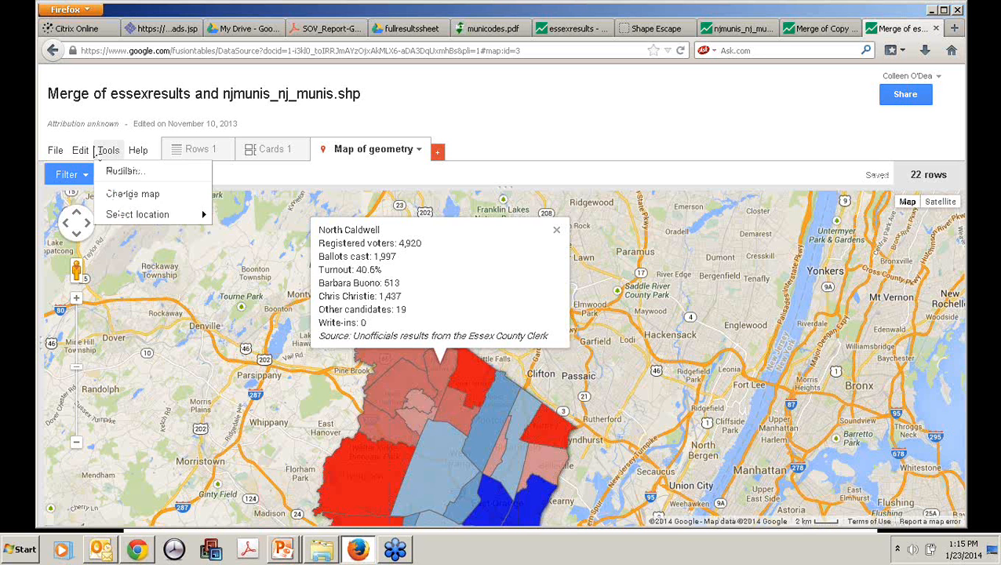
pyautogui.moveTo(82, 151)
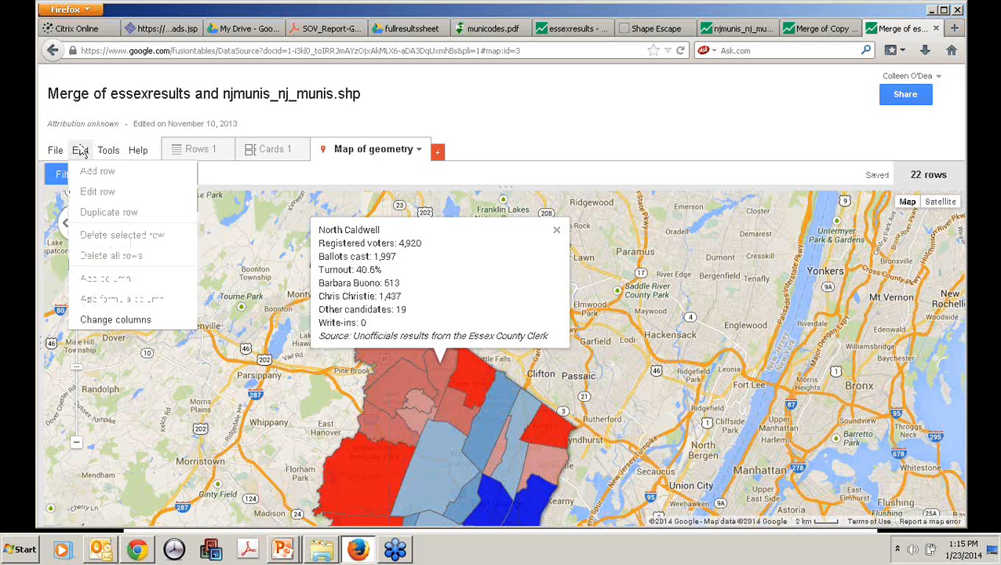
pyautogui.click(173, 213)
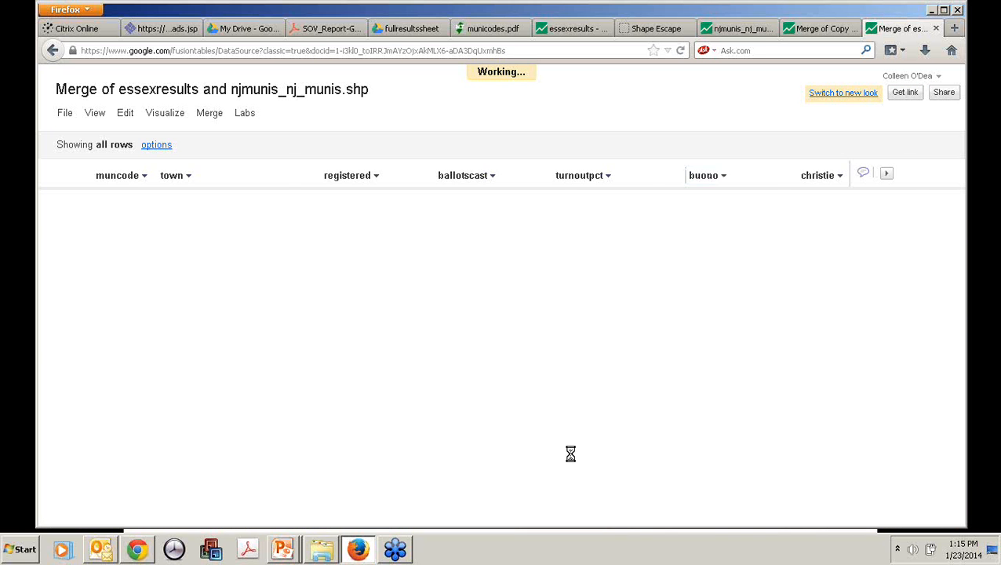
pyautogui.click(165, 112)
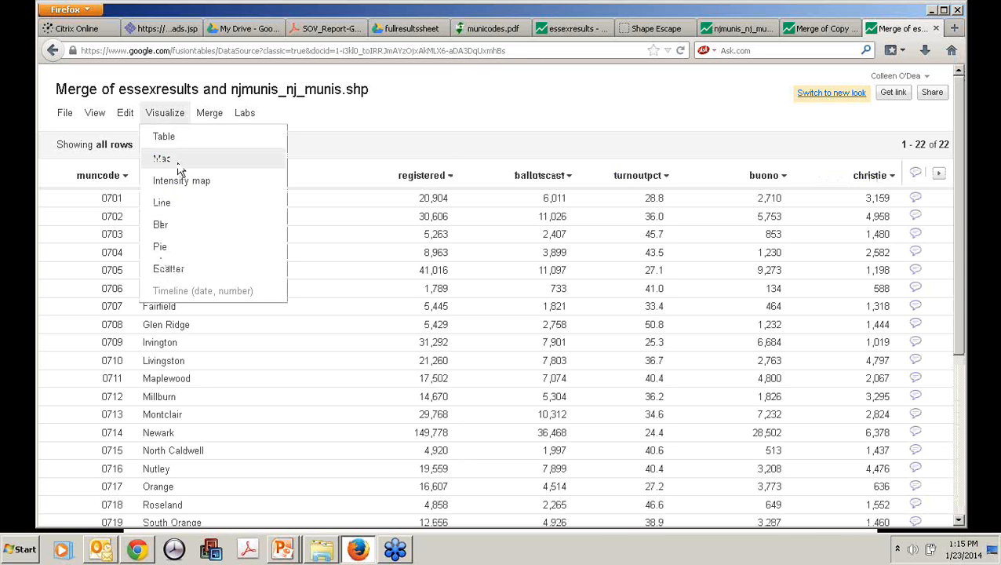
pyautogui.click(163, 158)
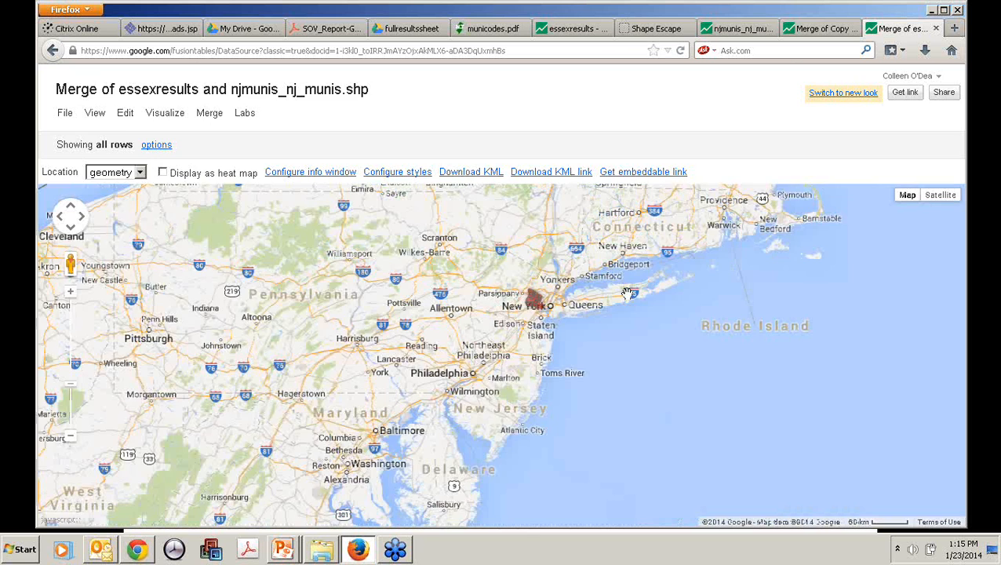
# Step: Open the info window configuration, switch to the custom HTML layout, and delete the muncode line
pyautogui.click(350, 172)
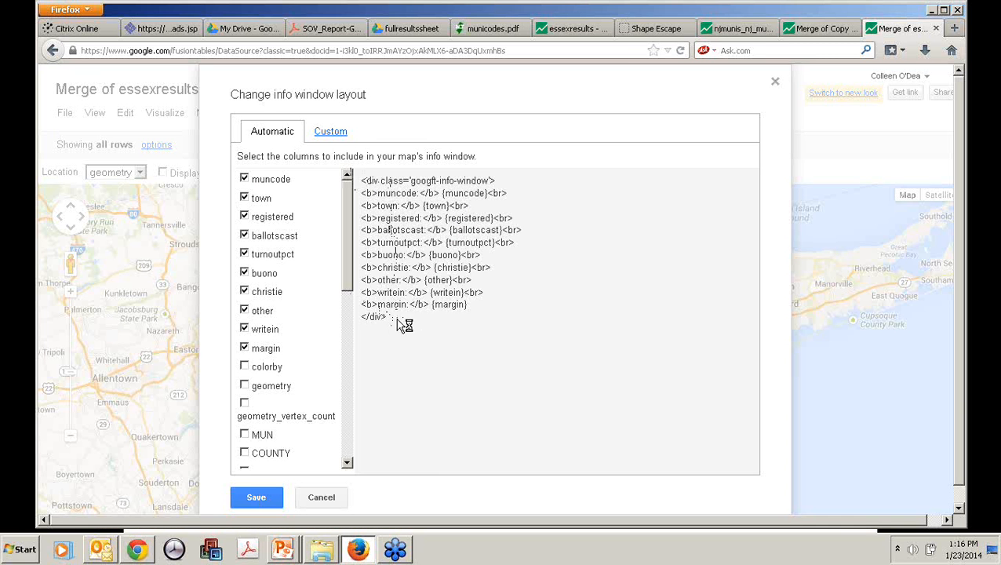
pyautogui.click(331, 133)
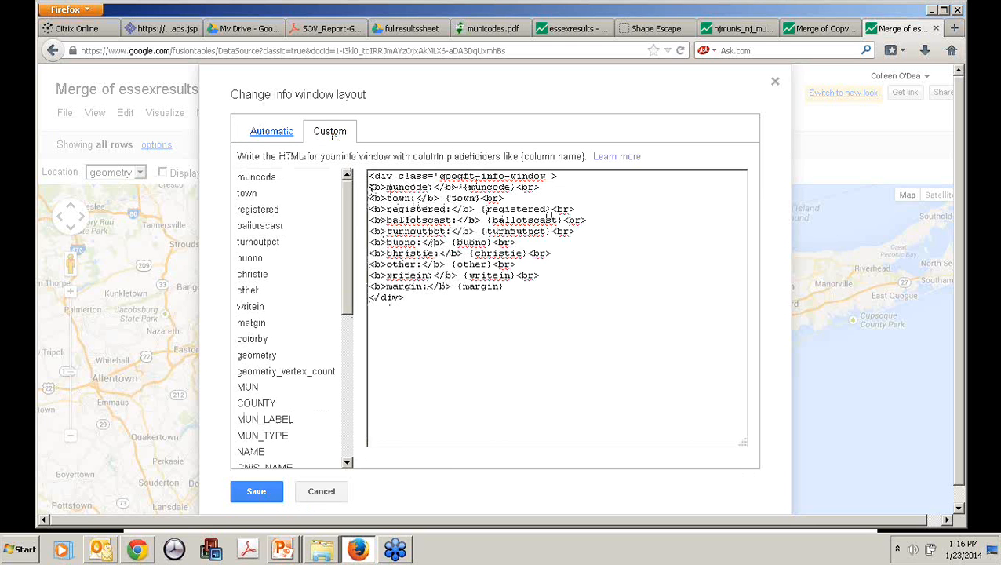
pyautogui.moveTo(369, 187); pyautogui.dragTo(553, 183)
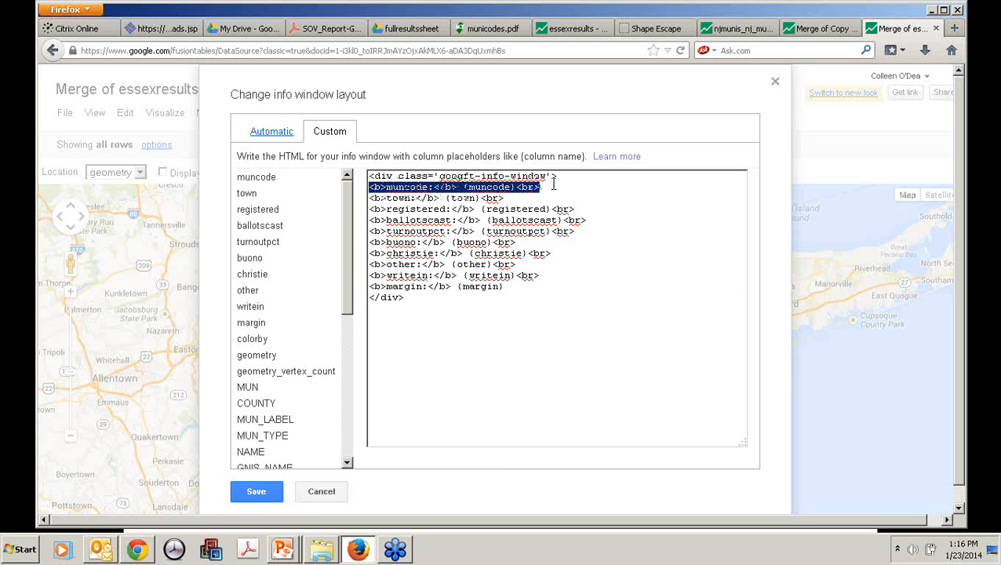
pyautogui.press('Delete')
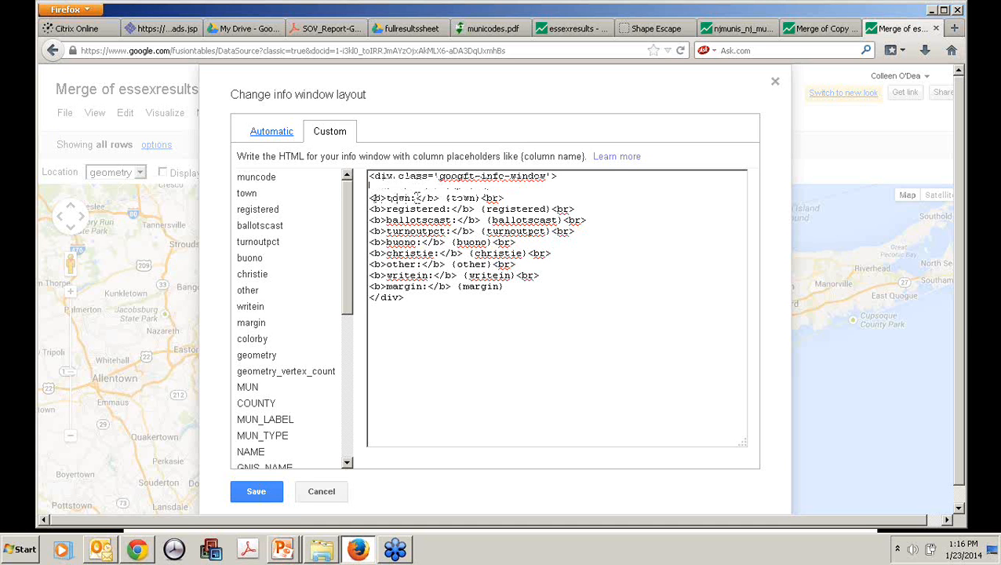
# Step: Remove the "town:" label and wrap the {town} placeholder in bold tags as <b>{town}</b>
pyautogui.moveTo(384, 198); pyautogui.dragTo(420, 197)
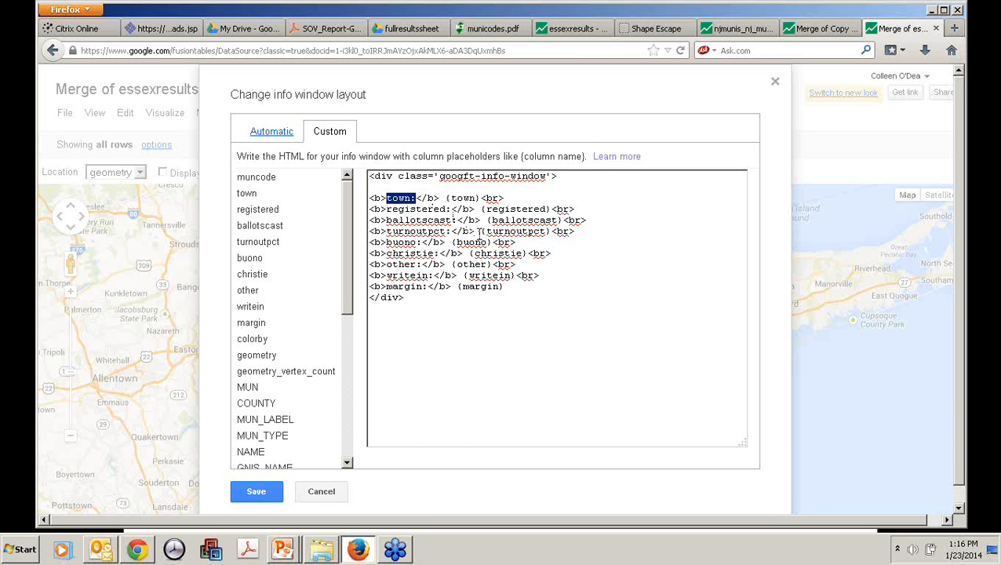
pyautogui.press('Delete')
pyautogui.press('Delete')
pyautogui.press('Delete')
pyautogui.press('Delete')
pyautogui.press('Delete')
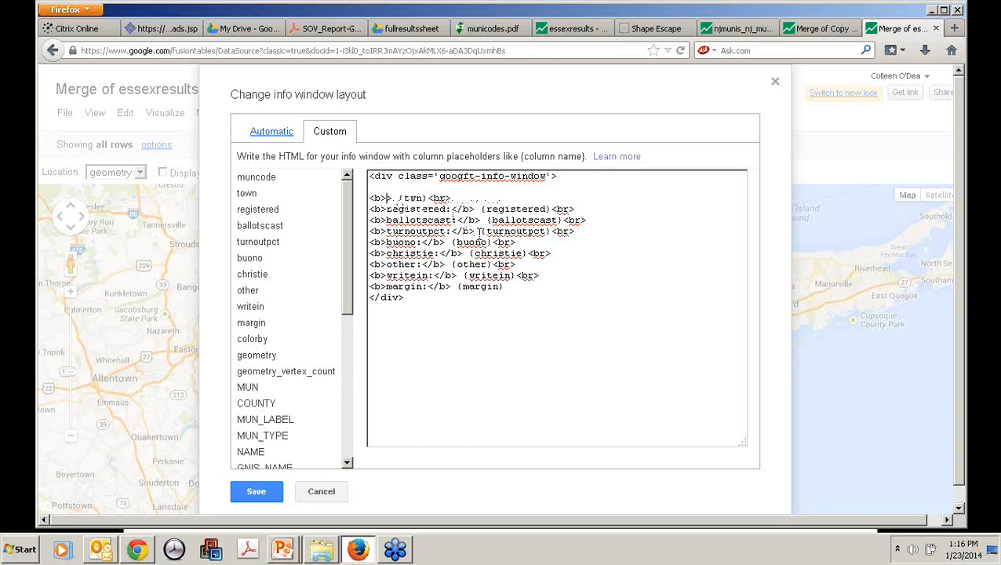
pyautogui.press('Delete')
pyautogui.write('</b><')
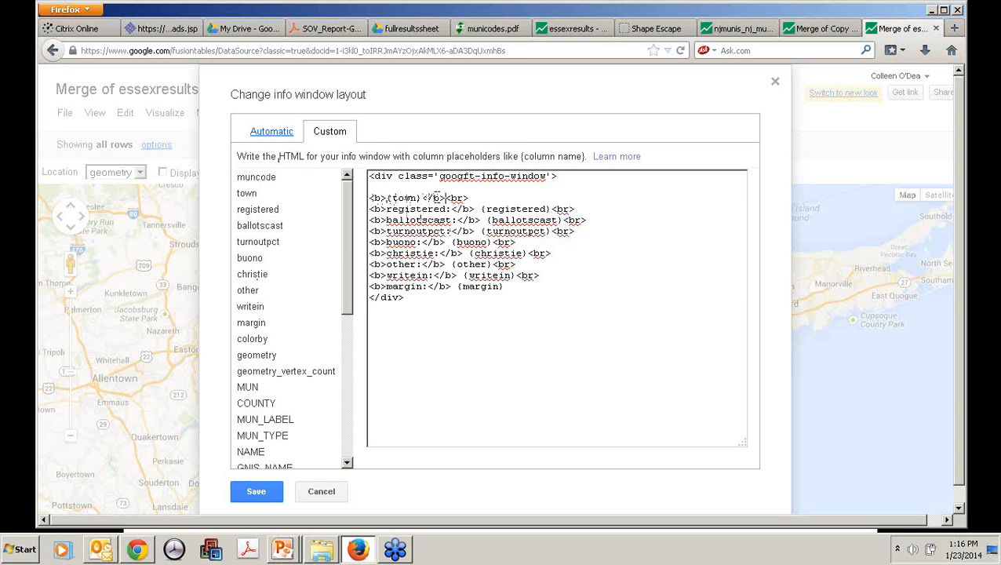
pyautogui.click(444, 198)
# Step: Change the labels of the registered and ballotscast lines to "Registered:" and "Ballots cast:"
pyautogui.click(391, 220)
pyautogui.press('BackSpace')
pyautogui.write('B')
pyautogui.click(430, 220)
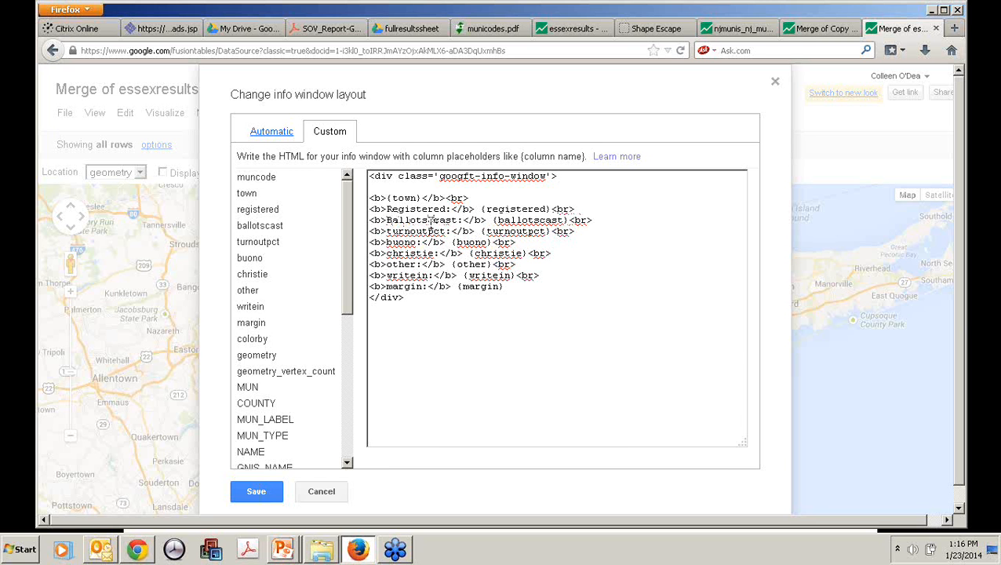
# Step: Change the label of the turnoutpct line to "Turnout:"
pyautogui.click(389, 232)
pyautogui.write('Turnou')
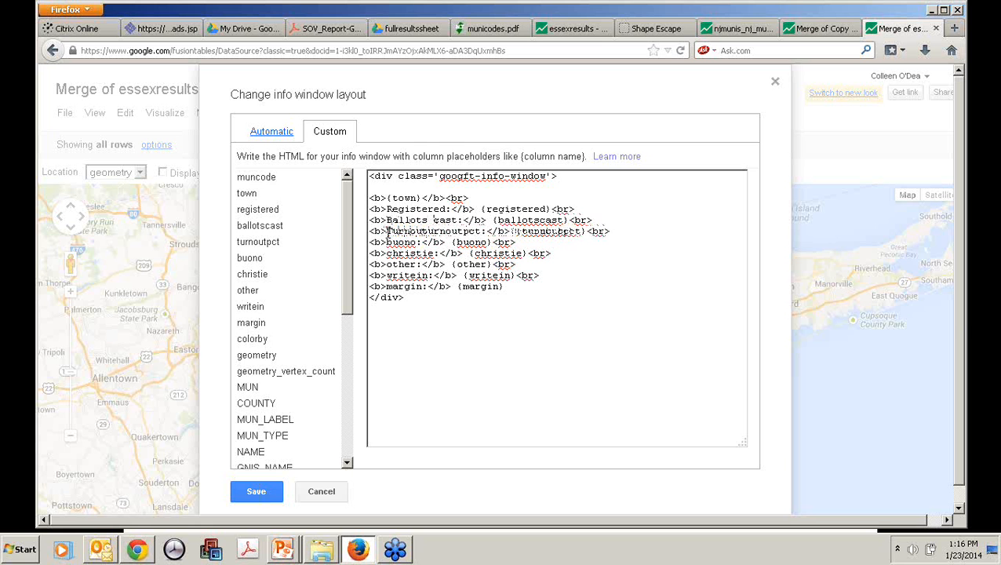
pyautogui.write('t')
pyautogui.press('Delete')
pyautogui.press('Delete')
pyautogui.press('Delete')
pyautogui.press('Delete')
pyautogui.press('Delete')
pyautogui.press('Delete')
pyautogui.press('Delete')
pyautogui.press('Delete')
pyautogui.press('Delete')
pyautogui.press('Delete')
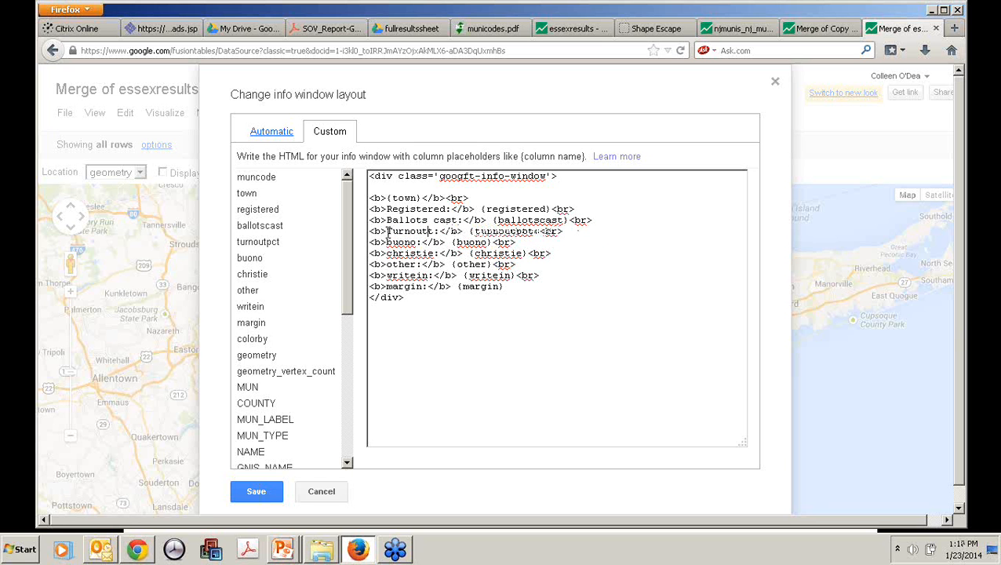
pyautogui.press('Delete')
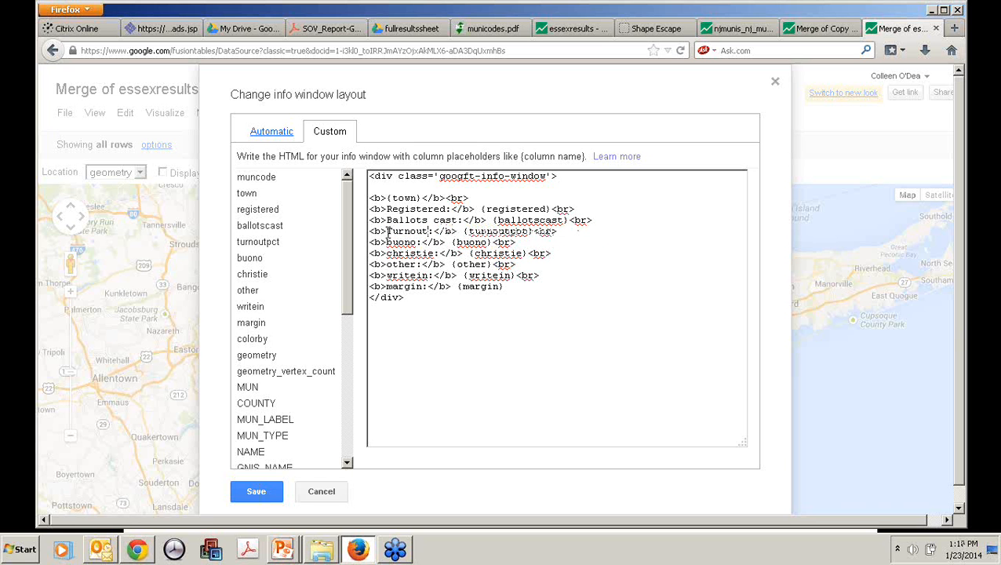
# Step: Add a % sign after the {turnoutpct} placeholder and save the custom info window layout
pyautogui.click(535, 230)
pyautogui.write('%')
pyautogui.click(255, 491)
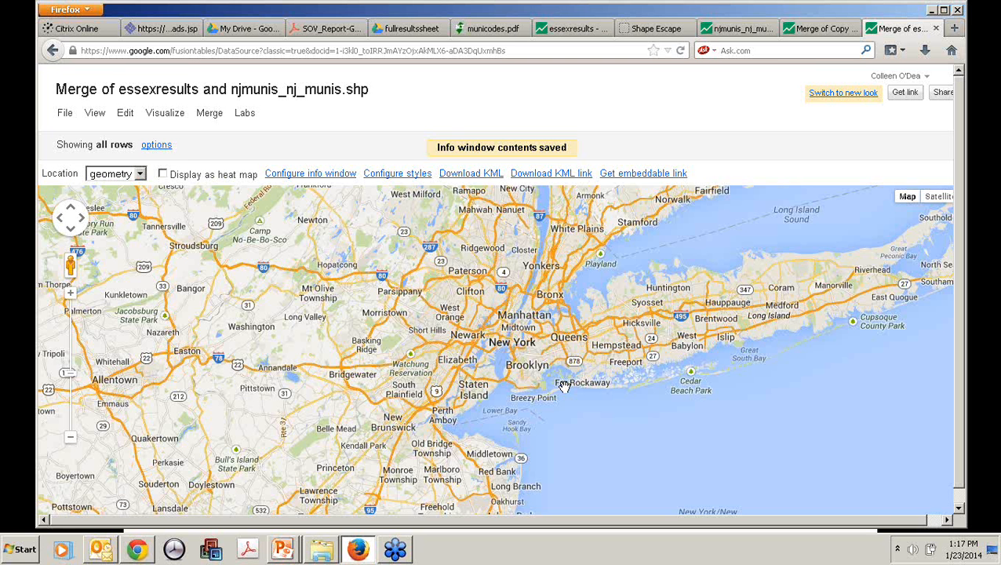
# Step: Check the customized info window for Livingston on the map, and close it
pyautogui.click(427, 335)
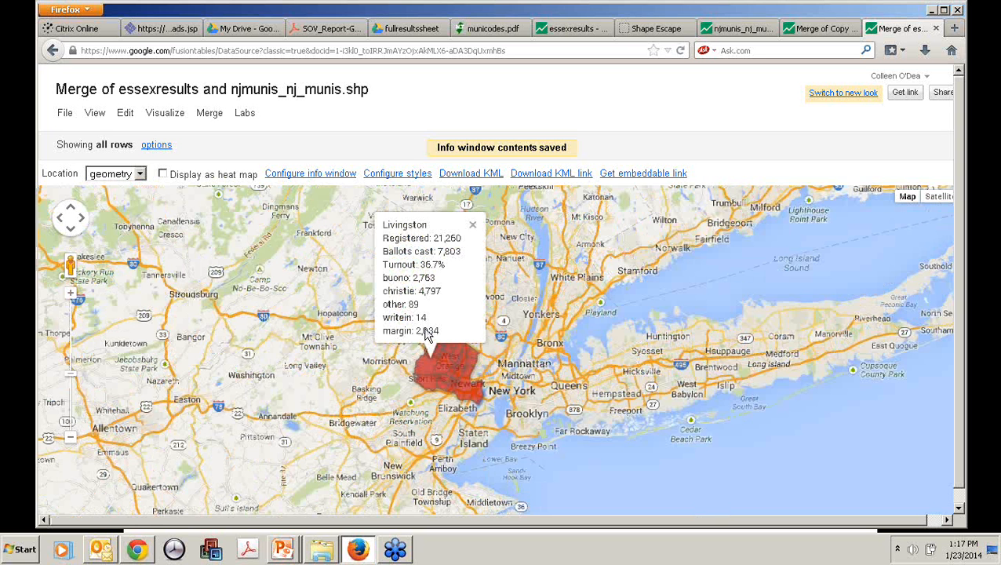
pyautogui.click(472, 225)
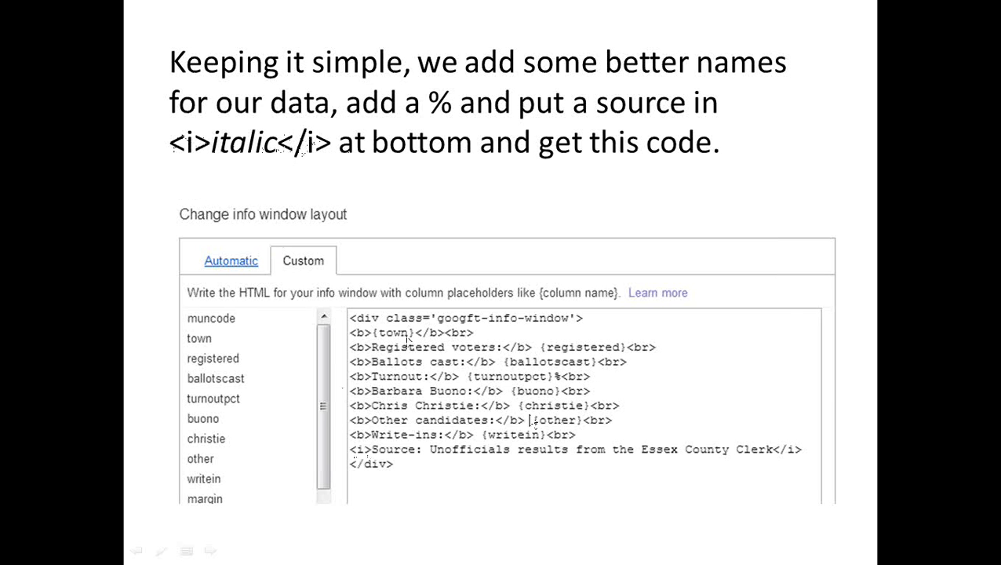
pyautogui.click(921, 266)
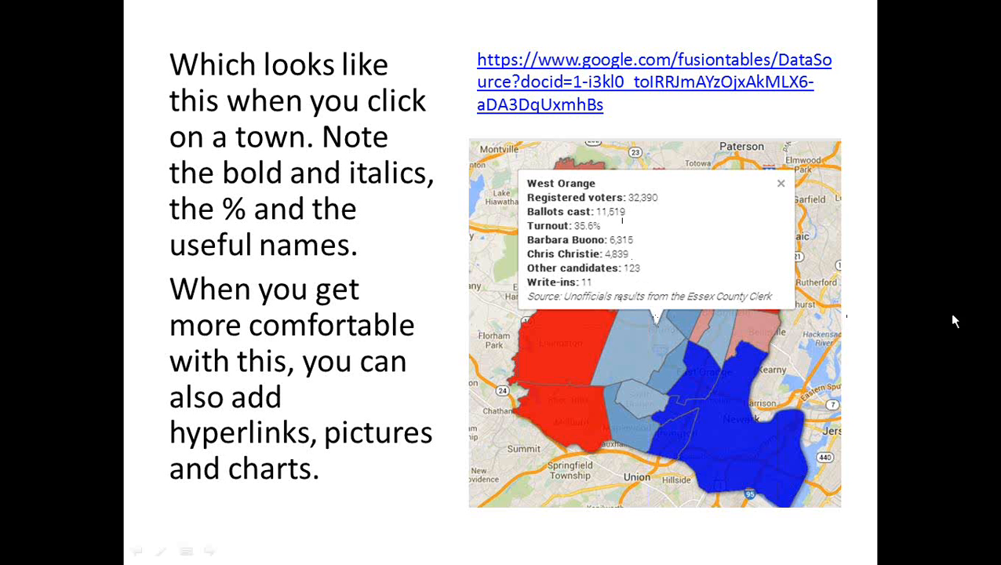